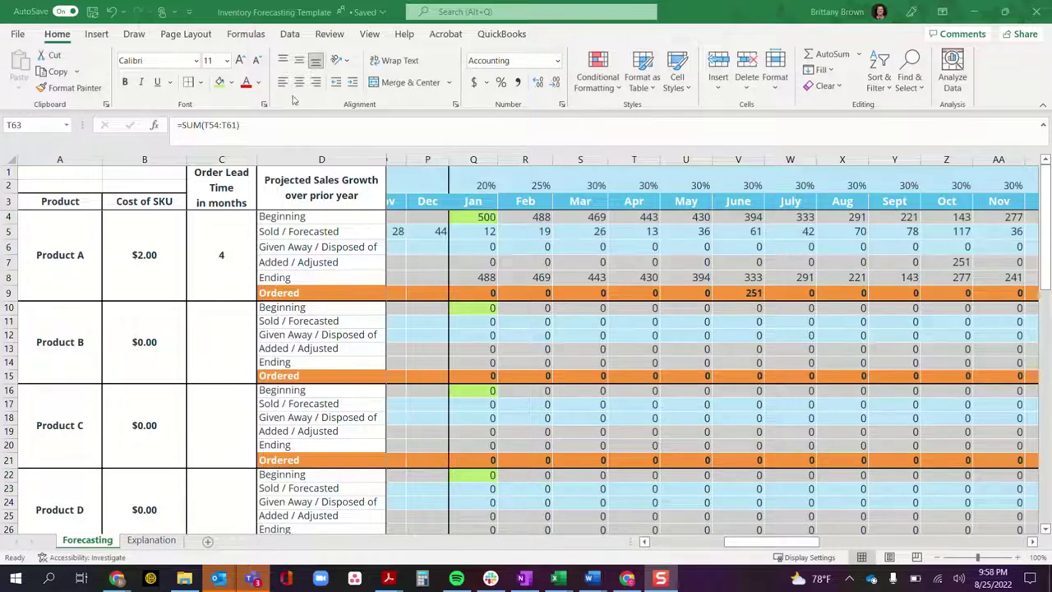
Copy the complete Product H block in rows 46 to 51 and insert the copied rows at row 52.
scroll(82, 243, "down", 1)
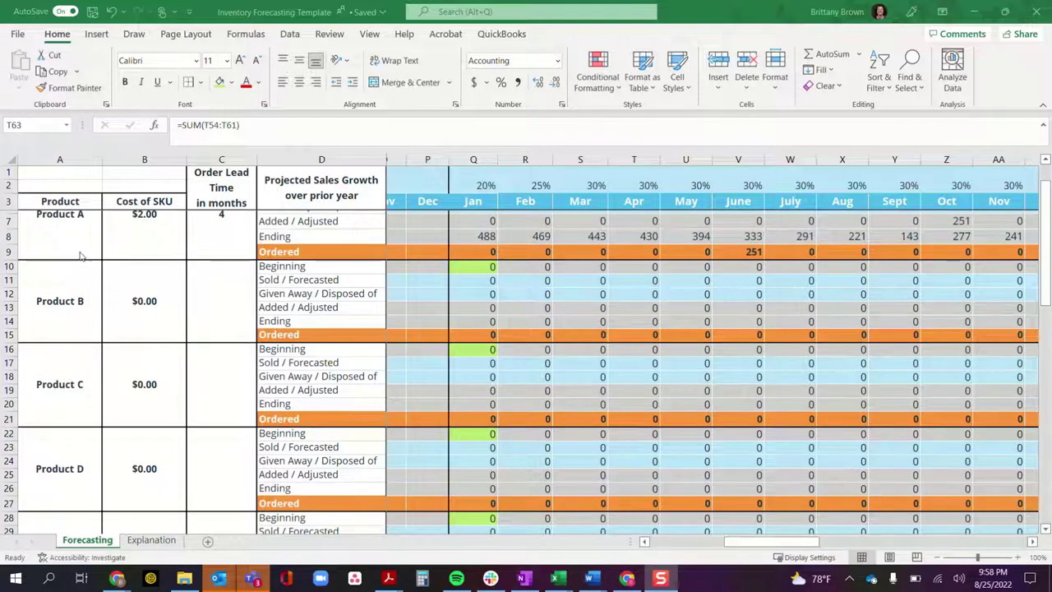
scroll(82, 244, "up", 1)
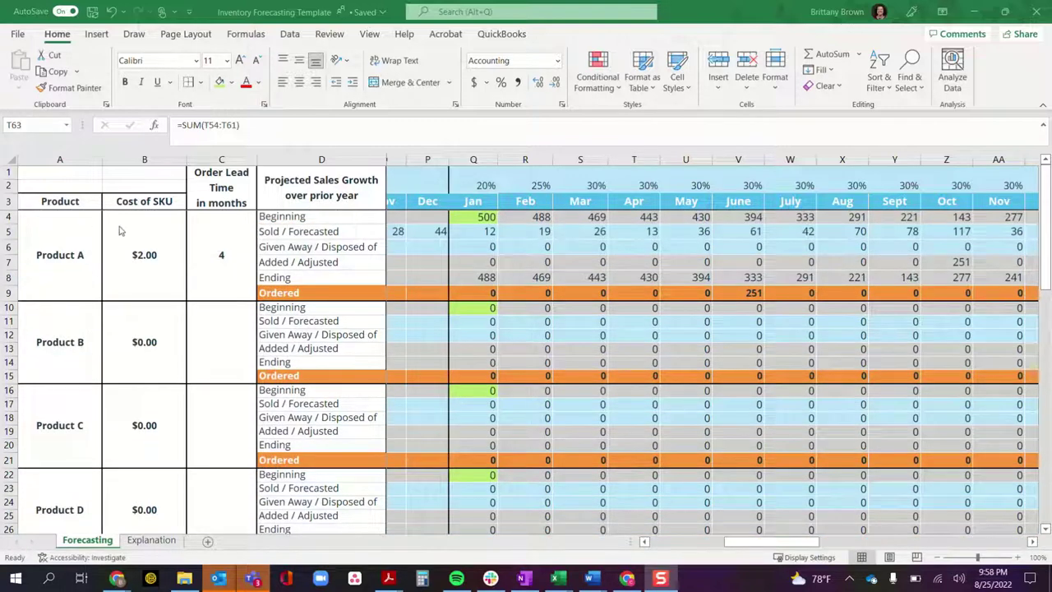
scroll(70, 258, "down", 5)
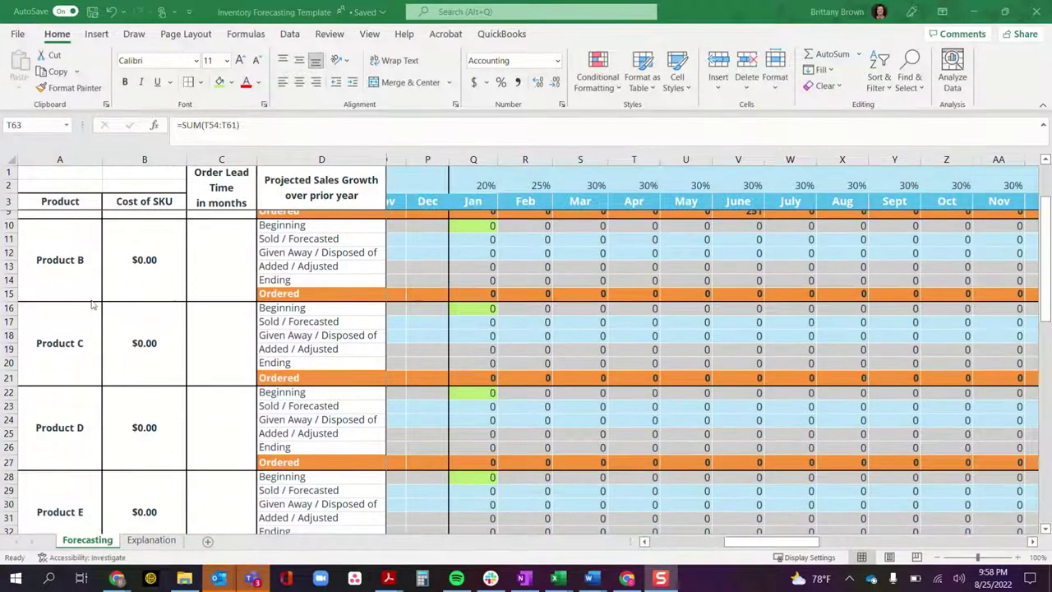
scroll(70, 332, "down", 6)
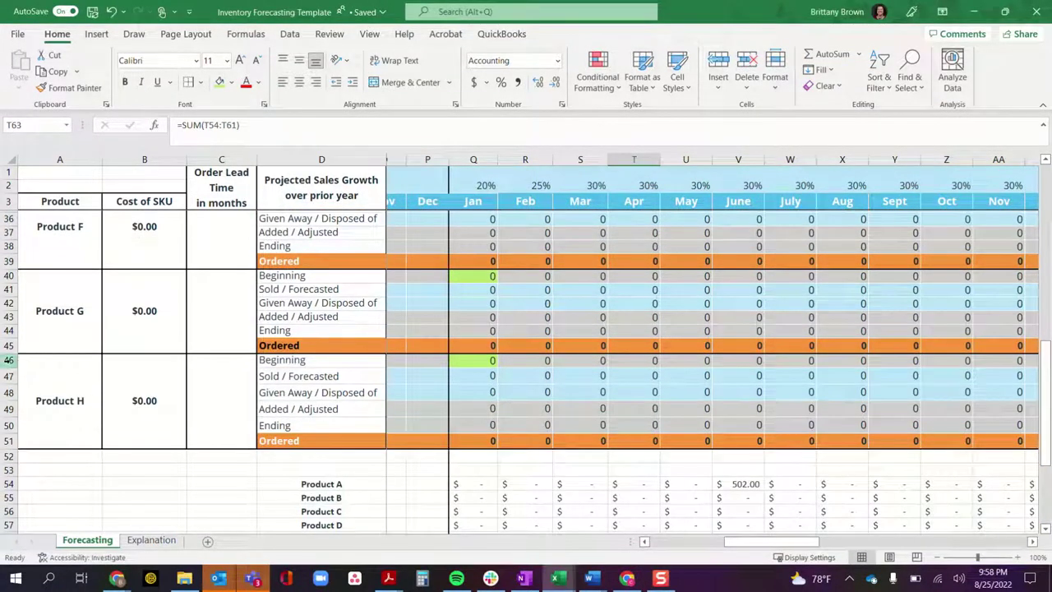
left_click_drag(12, 362, 27, 435)
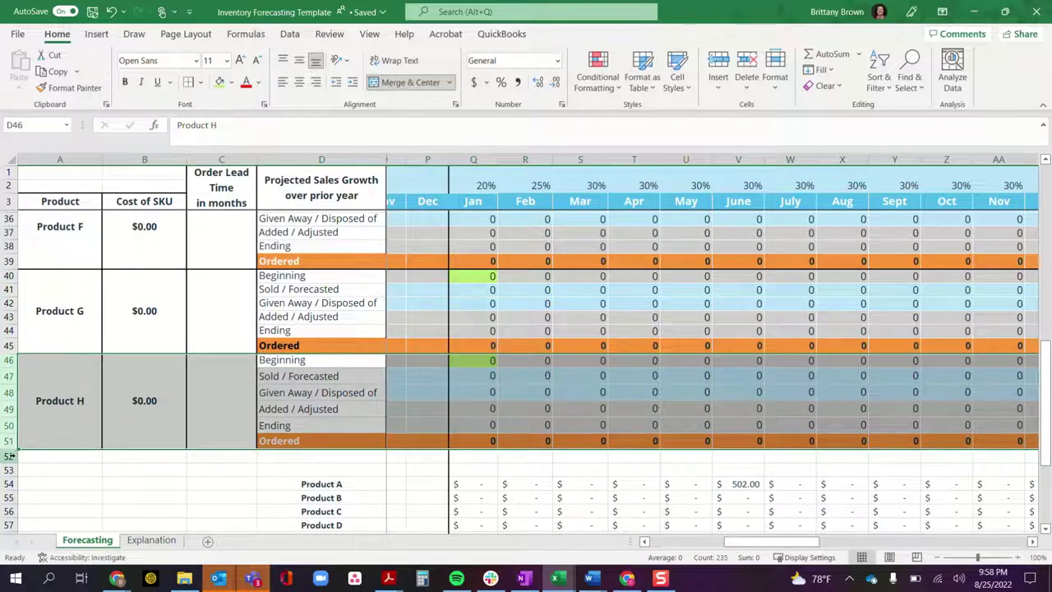
right_click(64, 396)
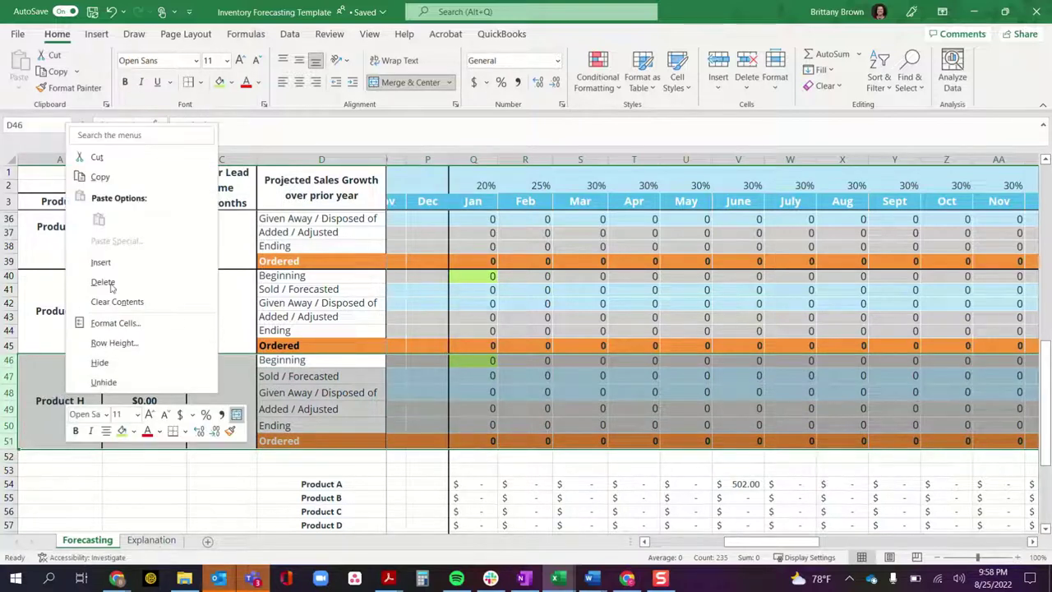
left_click(100, 177)
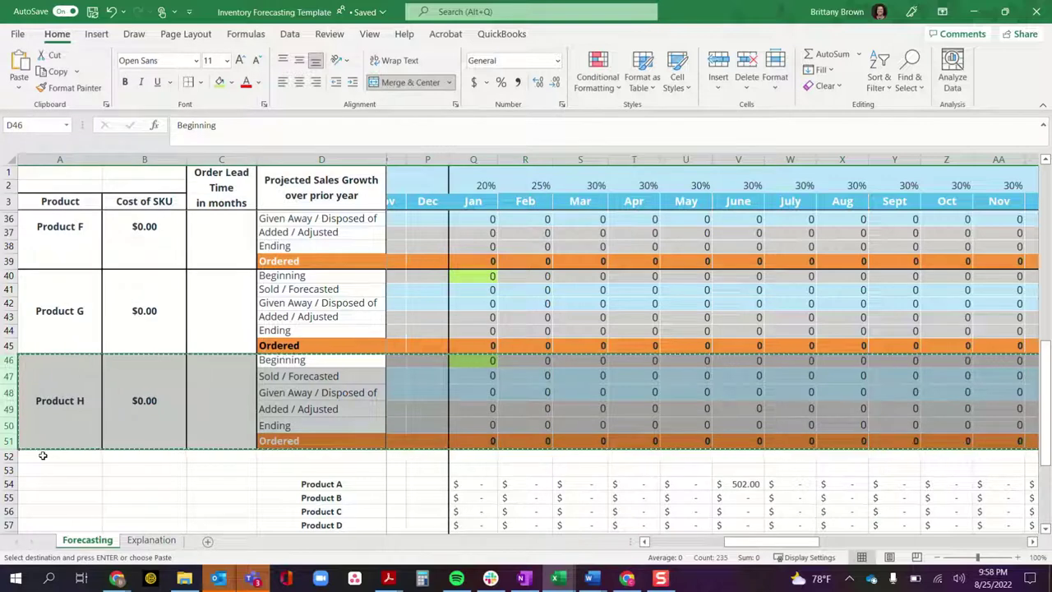
left_click(10, 457)
right_click(11, 457)
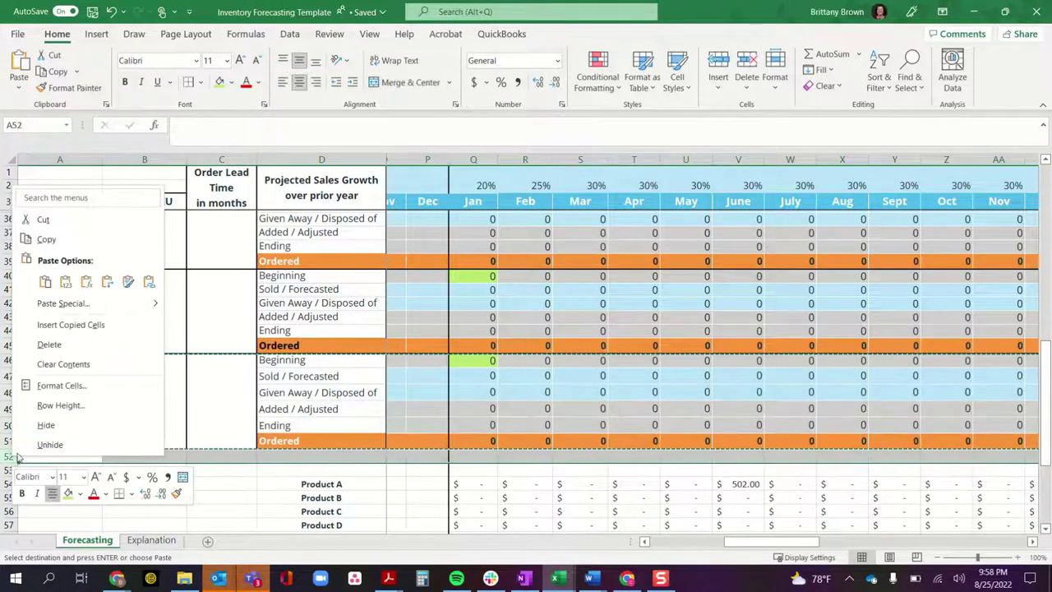
left_click(73, 325)
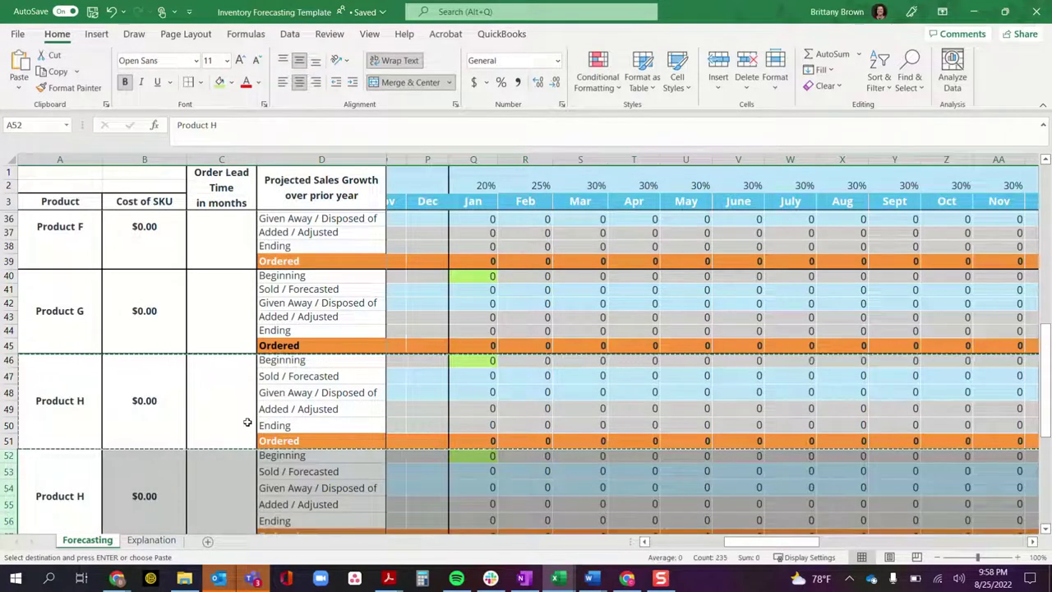
Rename the duplicated product block starting at row 52 as Product I.
scroll(238, 424, "down", 1)
scroll(241, 427, "down", 1)
left_click(82, 413)
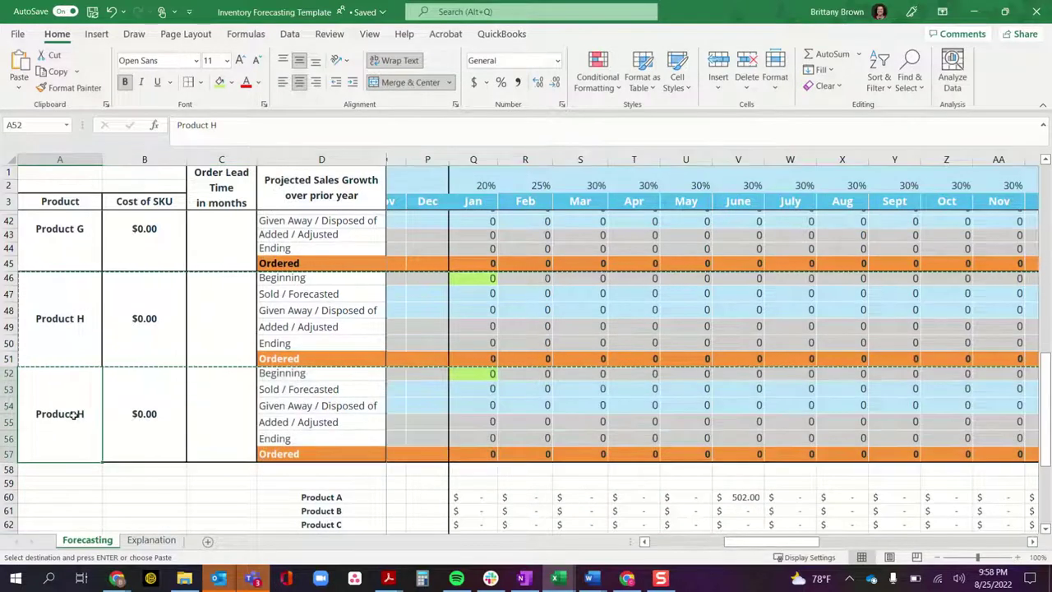
left_click(235, 124)
key("BackSpace")
type("I")
left_click(198, 494)
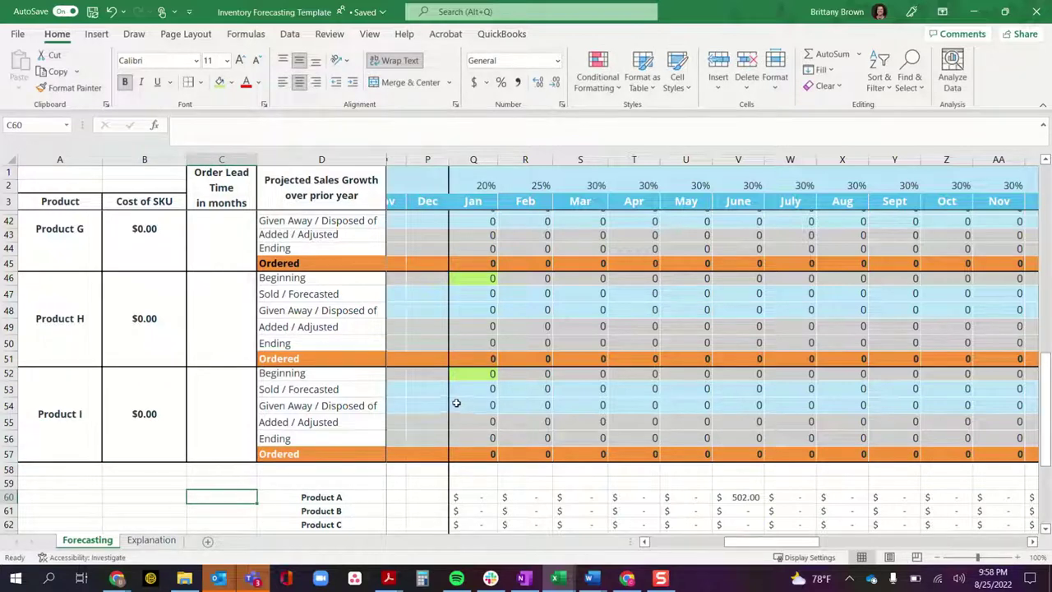
Examine Product A's SKU cost, order lead time, prior-year sales, monthly growth percentages and January beginning inventory.
scroll(460, 403, "up", 6)
scroll(464, 402, "up", 7)
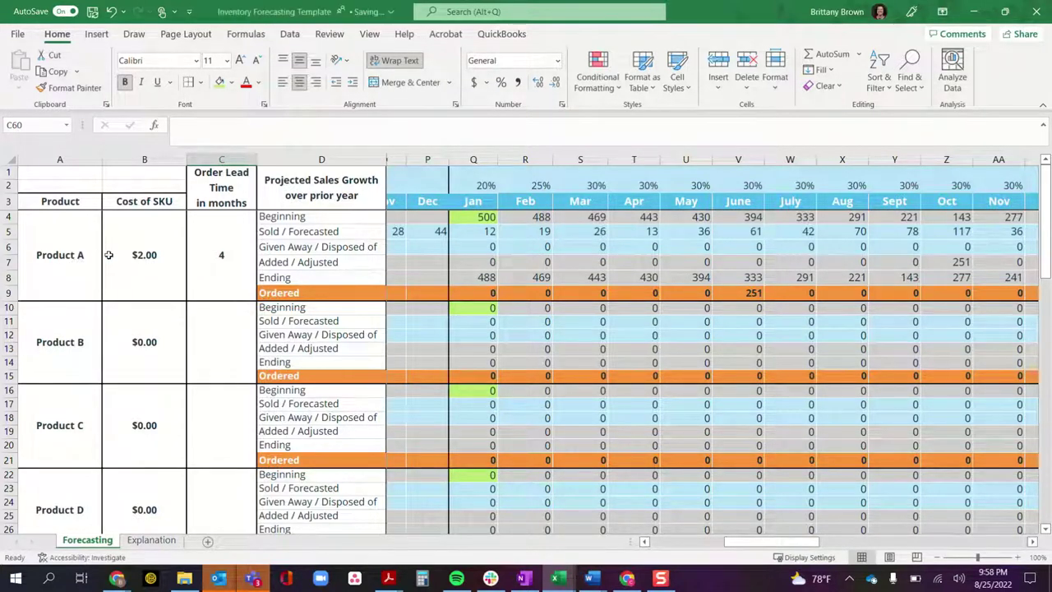
left_click(163, 255)
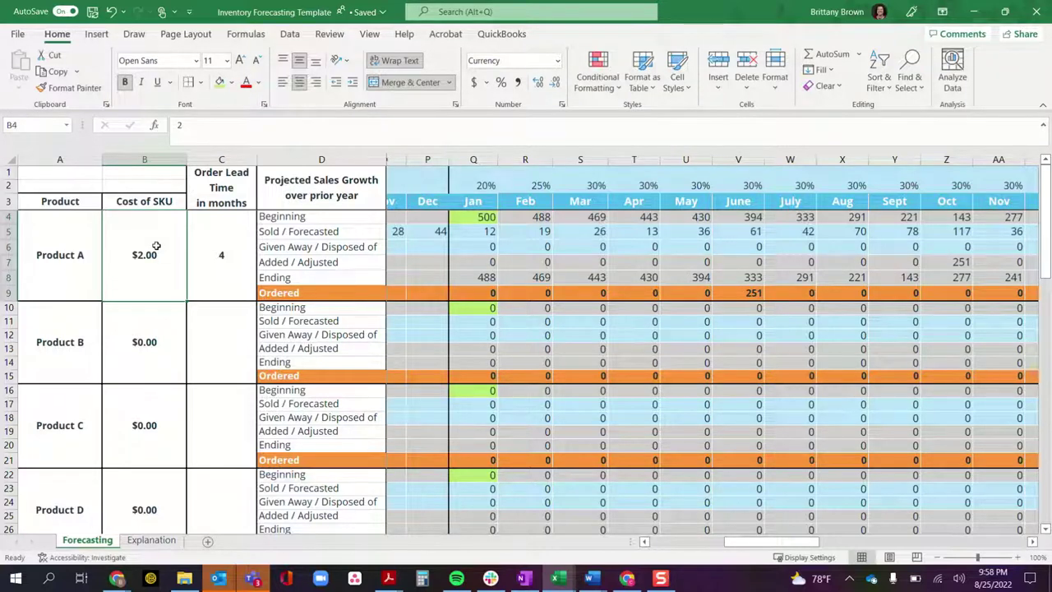
left_click(237, 252)
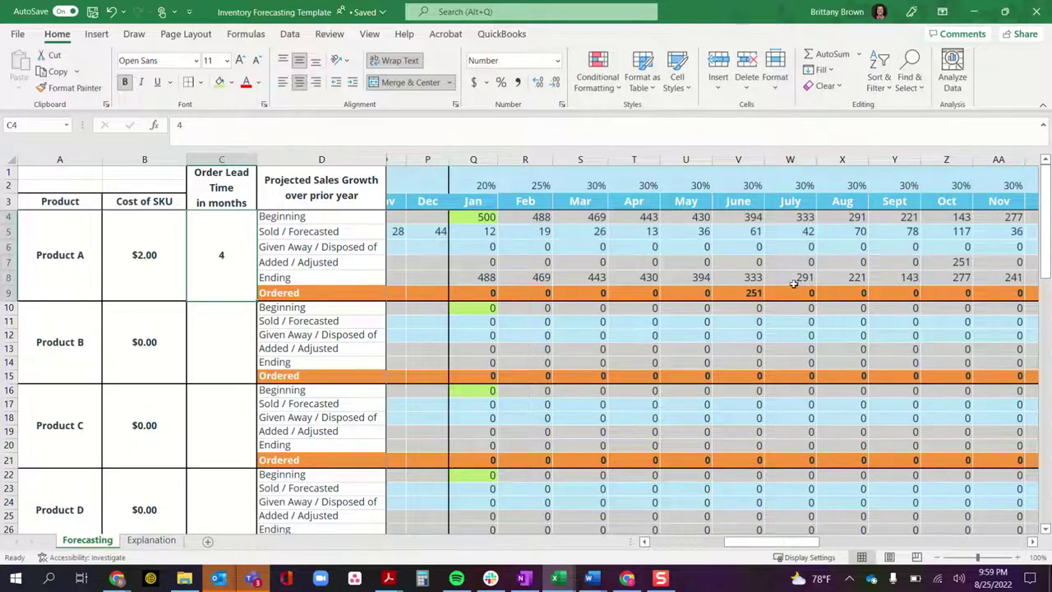
left_click_drag(763, 548, 687, 546)
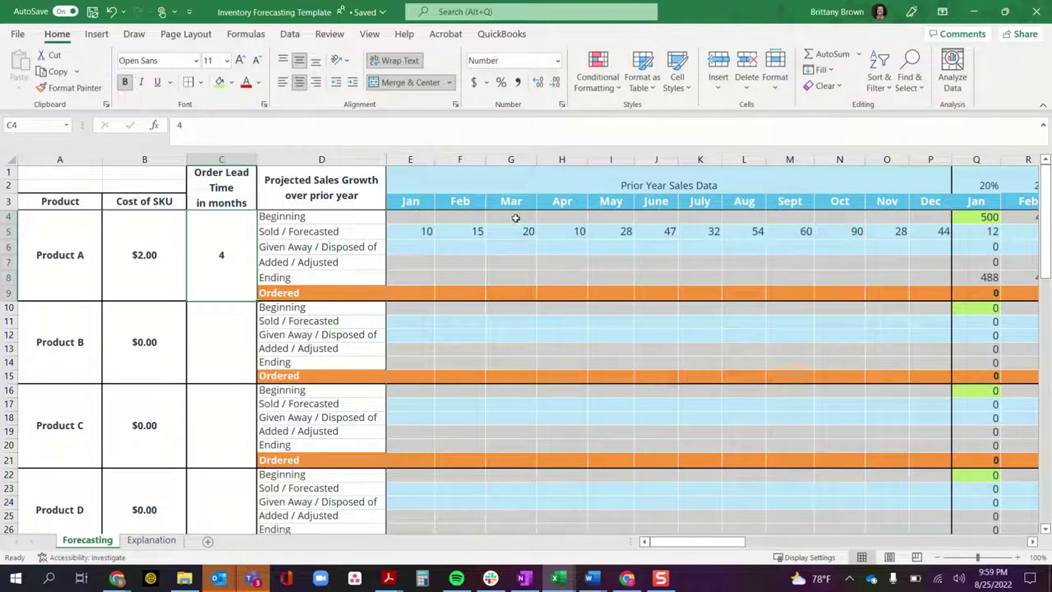
left_click(421, 232)
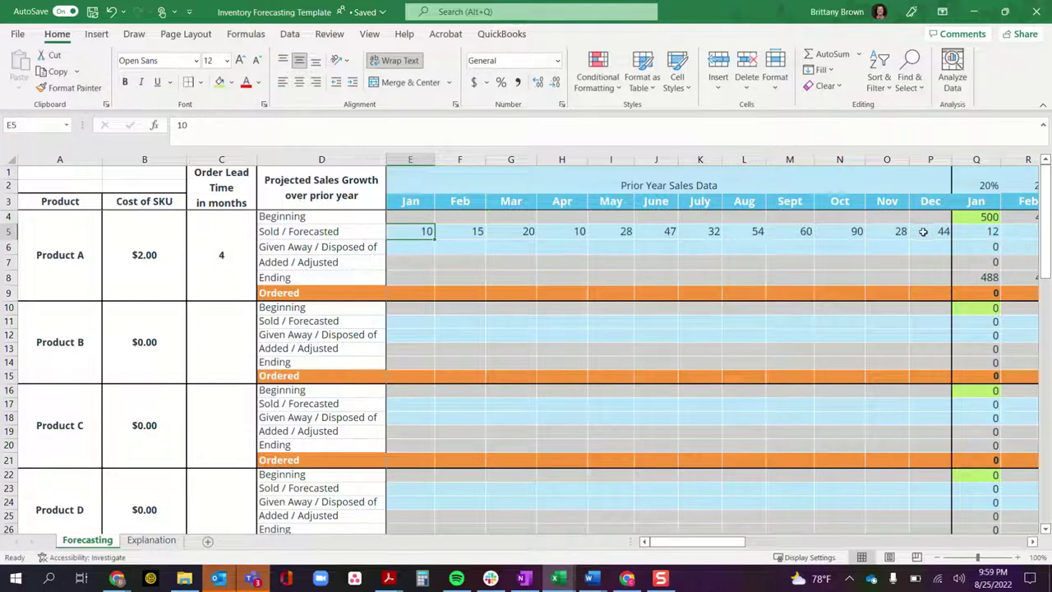
left_click_drag(710, 543, 754, 543)
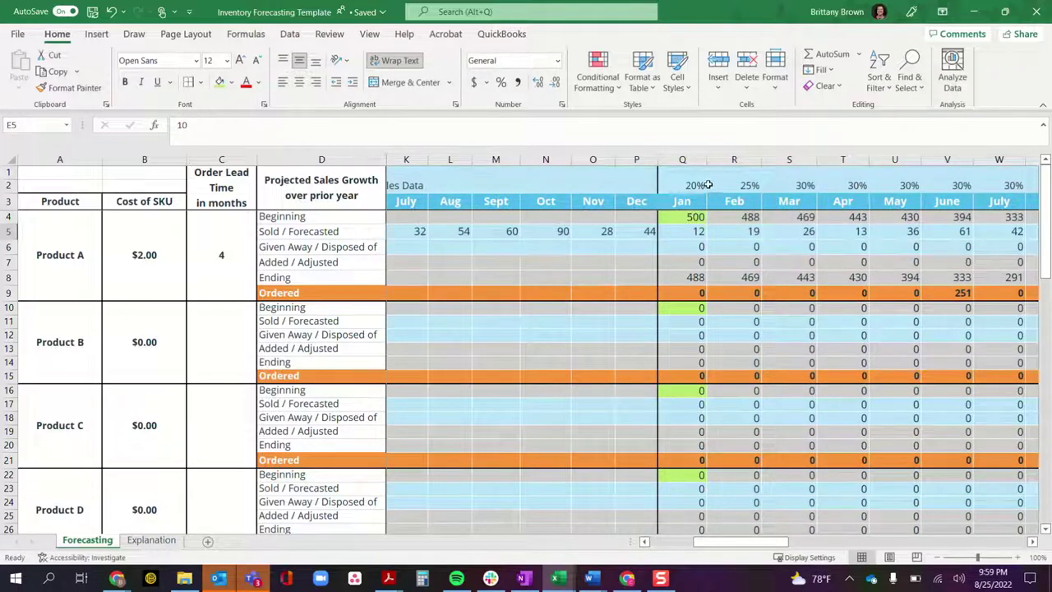
left_click(692, 182)
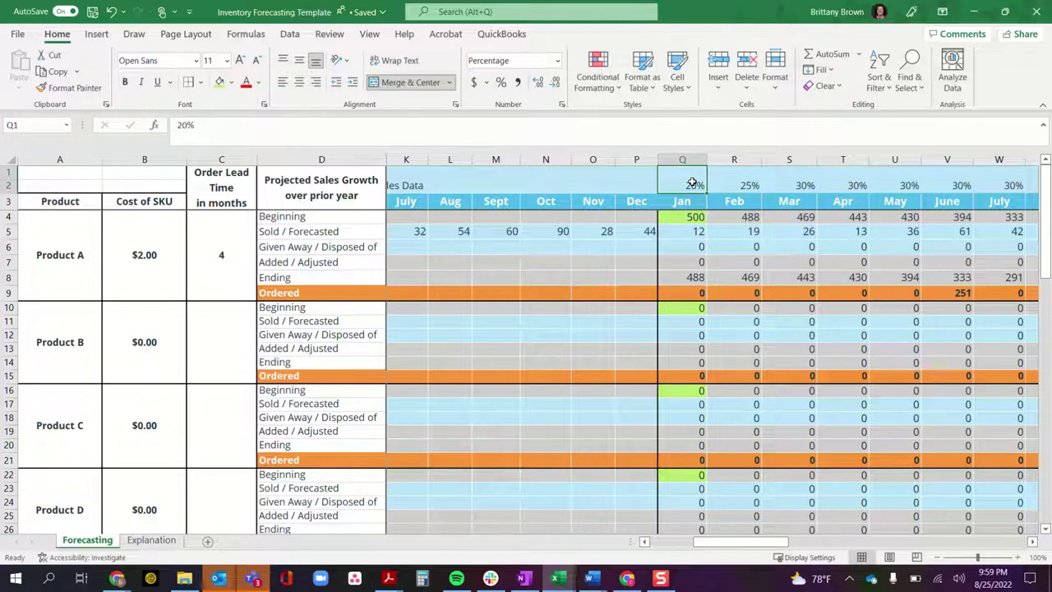
left_click(803, 183)
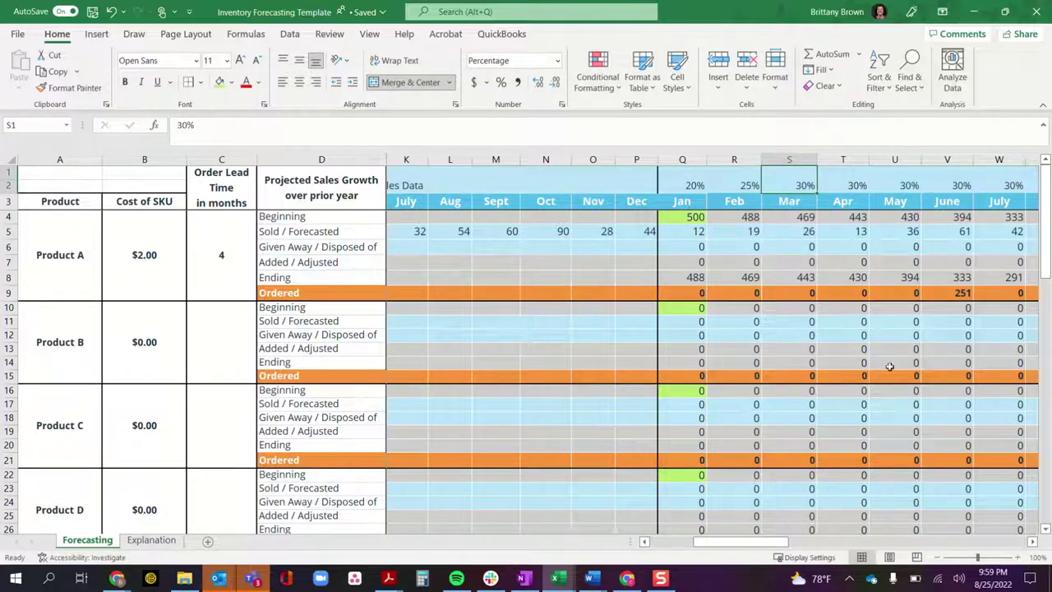
left_click(691, 184)
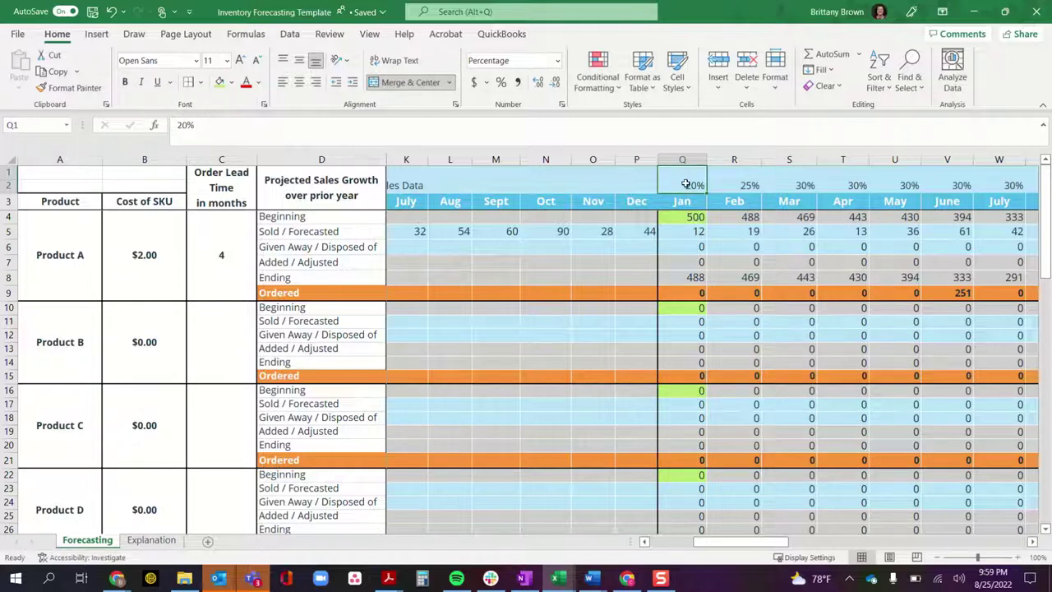
mouse_move(719, 542)
left_mouse_down()
mouse_move(698, 543)
mouse_move(732, 543)
left_mouse_up()
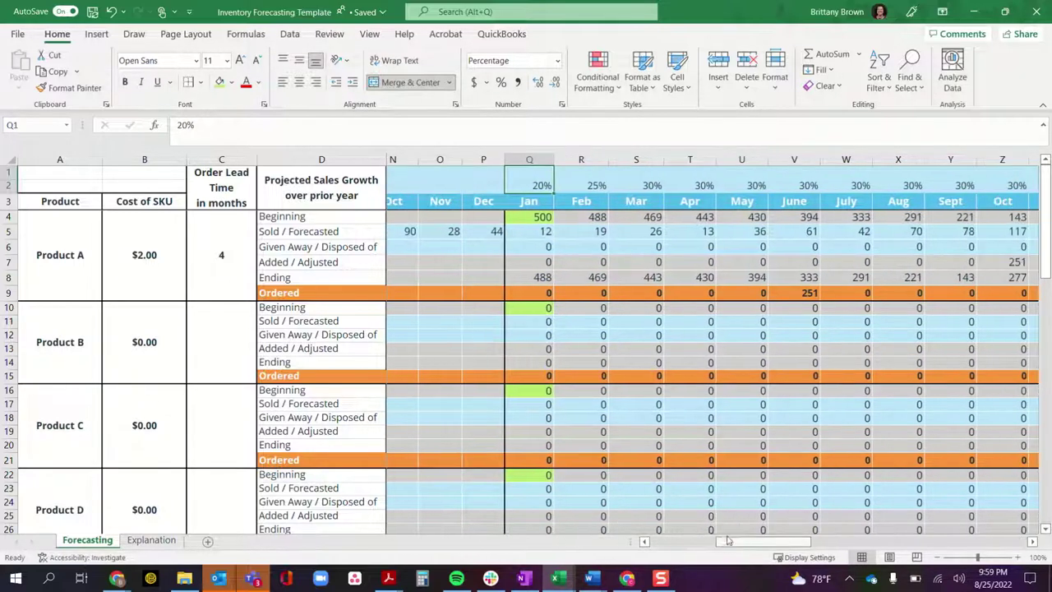
left_click(540, 216)
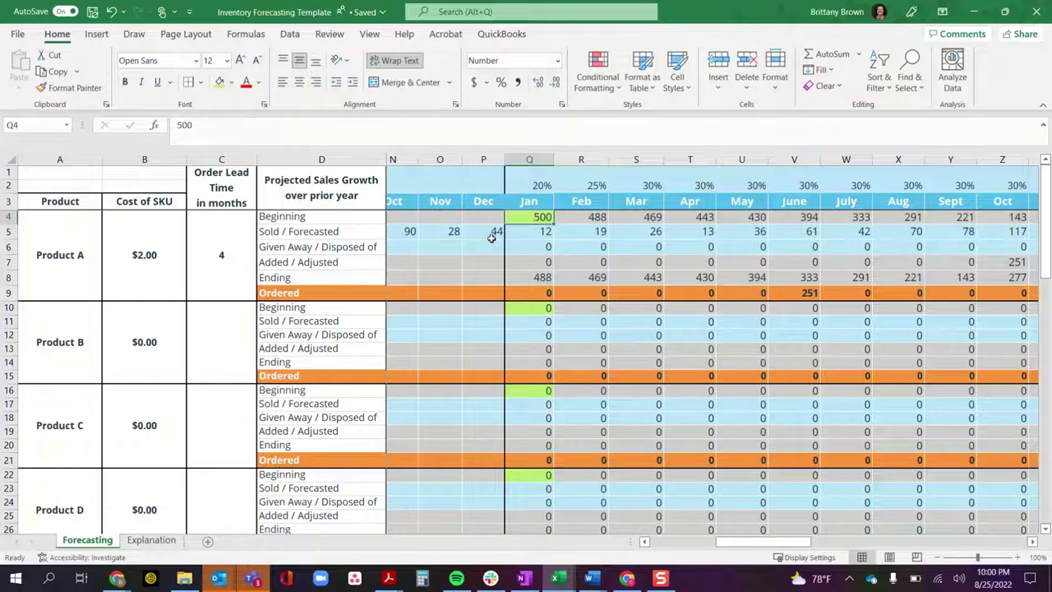
Replace Product A's forecasted January sales in the current year with an actual sold quantity of 38.
left_click(545, 231)
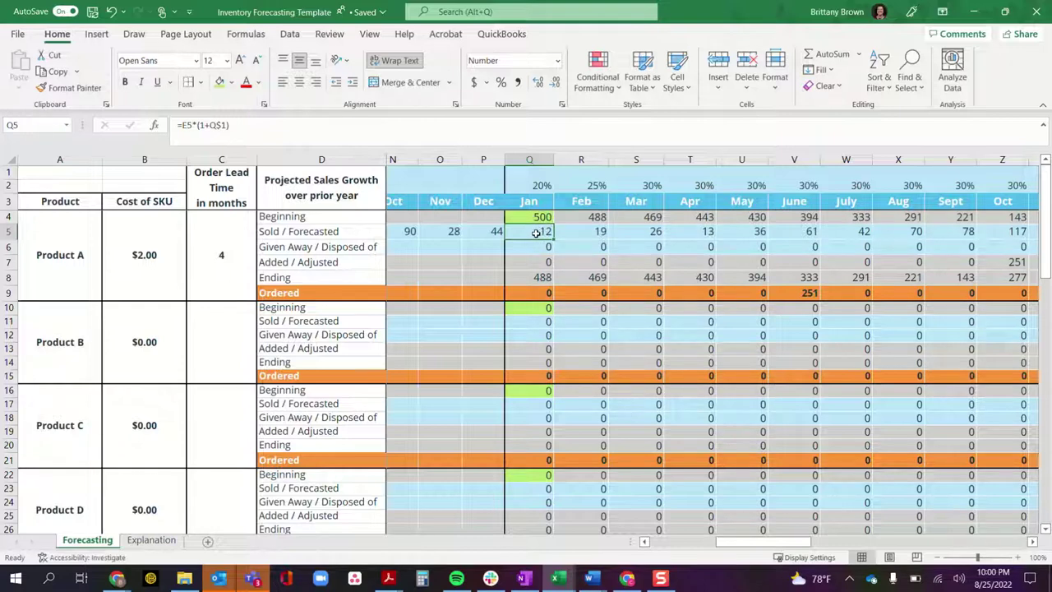
type("38")
key("Return")
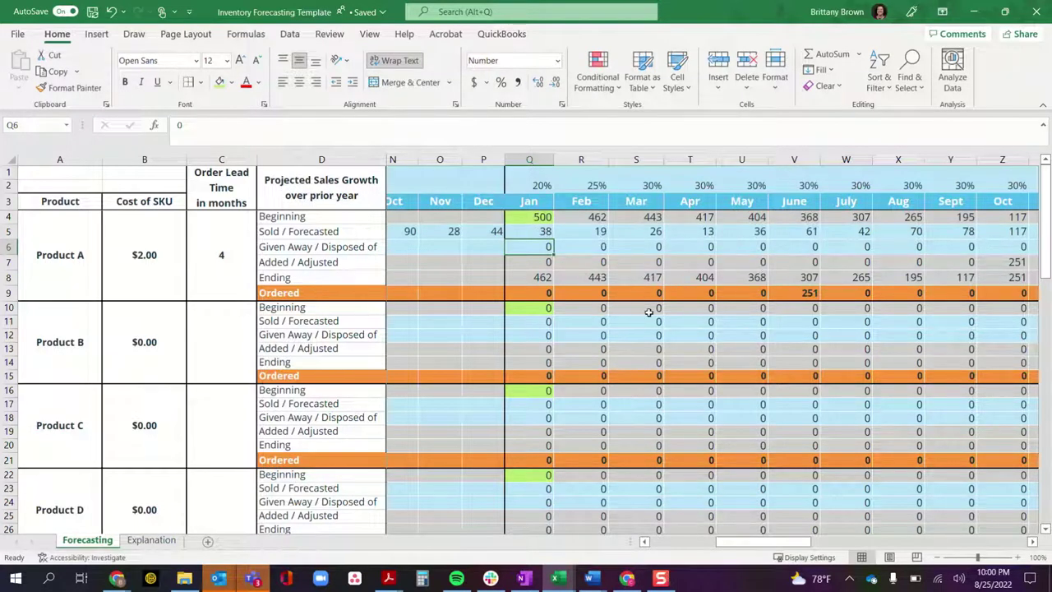
Set Product A's June Ordered quantity and October Added / Adjusted quantity to 0.
left_click(809, 297)
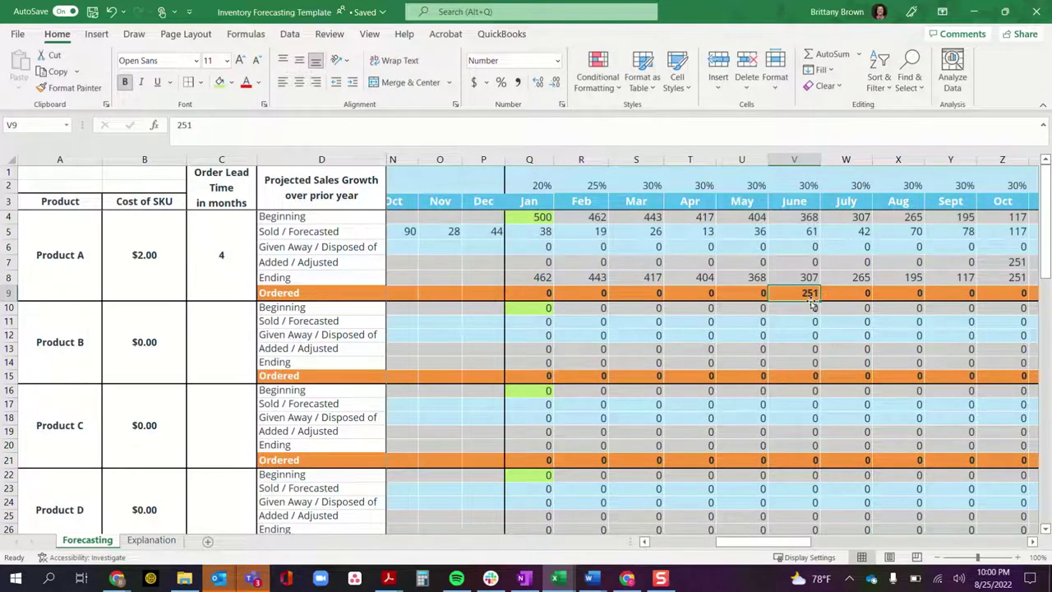
key("ctrl+z")
left_click(1013, 262)
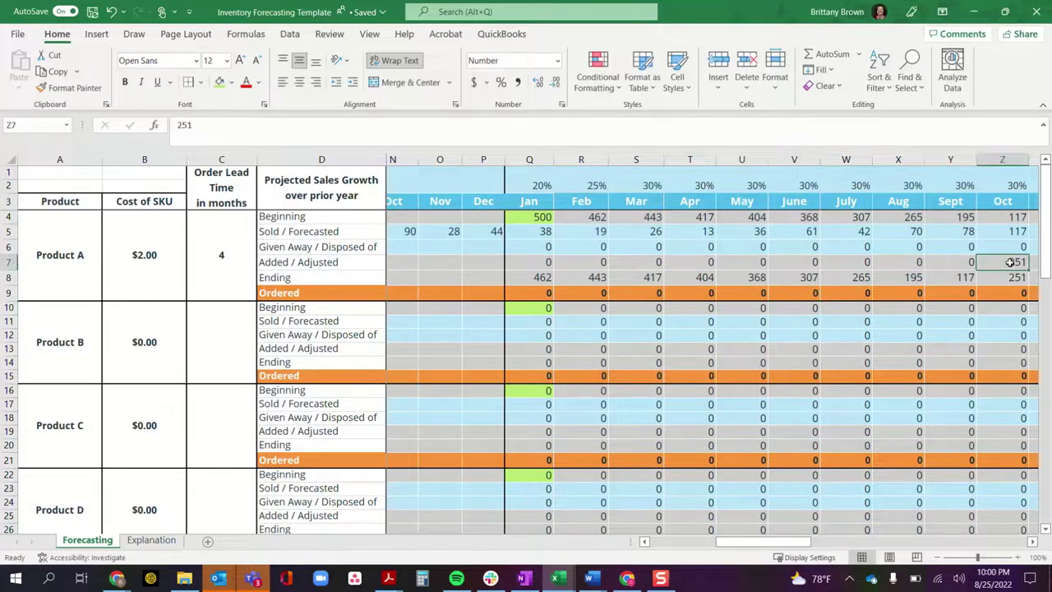
type("0")
key("Return")
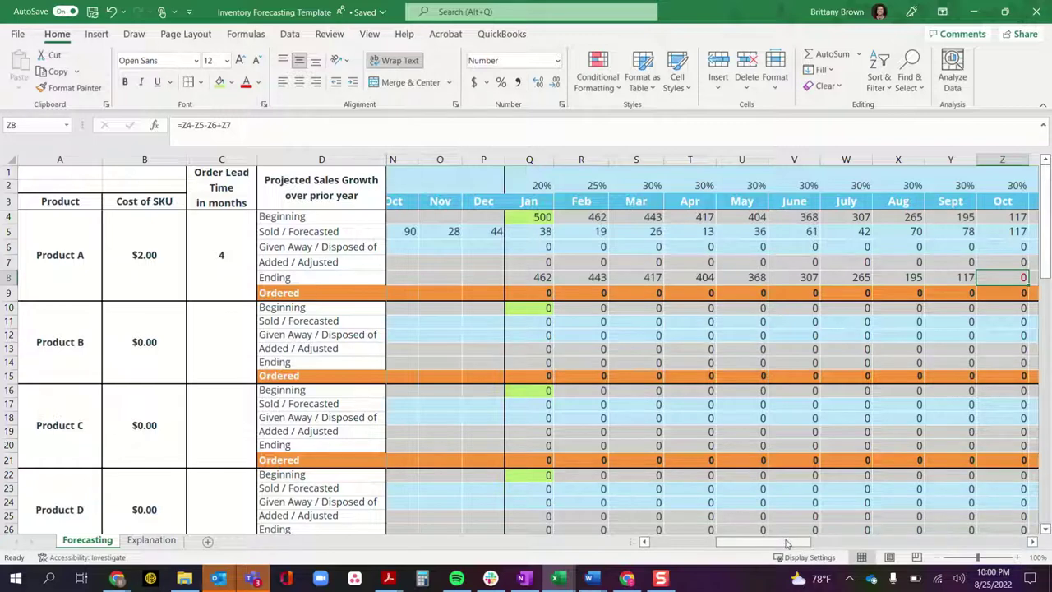
Fill Product A's September ending inventory formula across into October.
left_click_drag(787, 543, 805, 542)
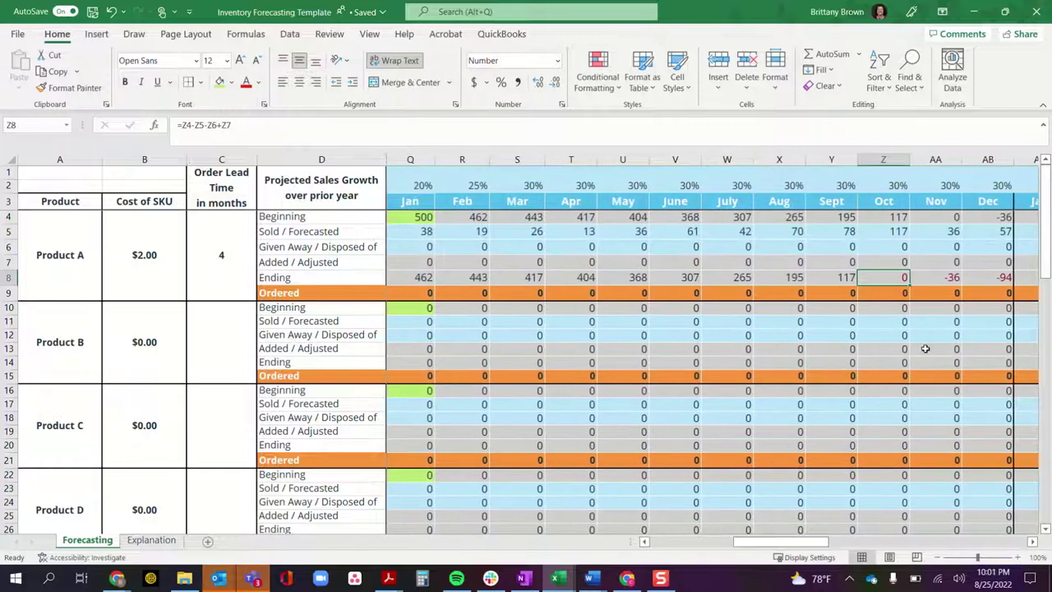
left_click(845, 280)
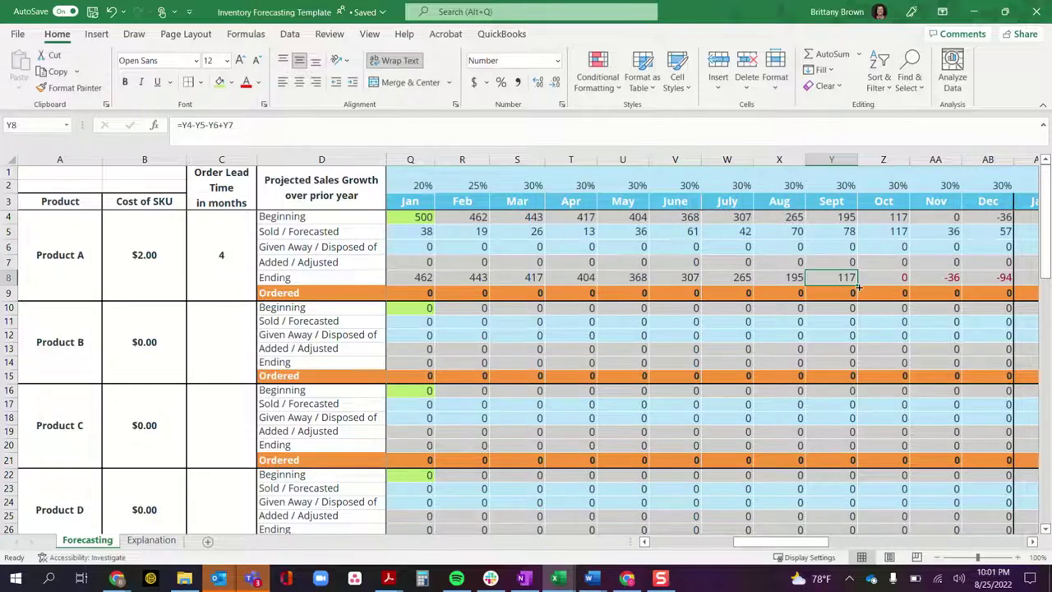
left_click_drag(860, 285, 903, 279)
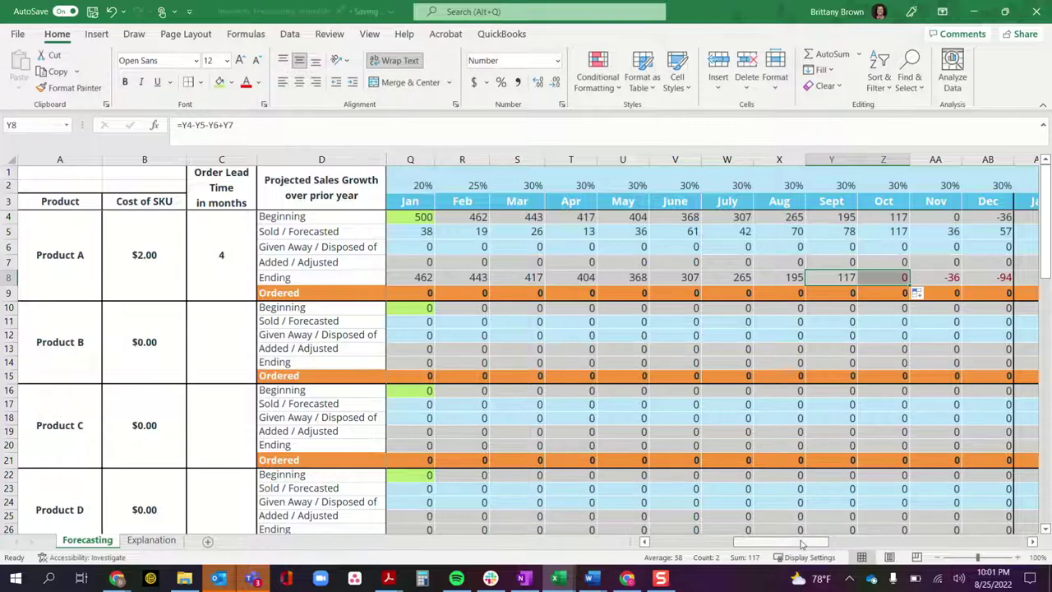
Review Product A's January entries for Sold / Forecasted, Given Away / Disposed of and Added / Adjusted.
left_click_drag(804, 542, 770, 544)
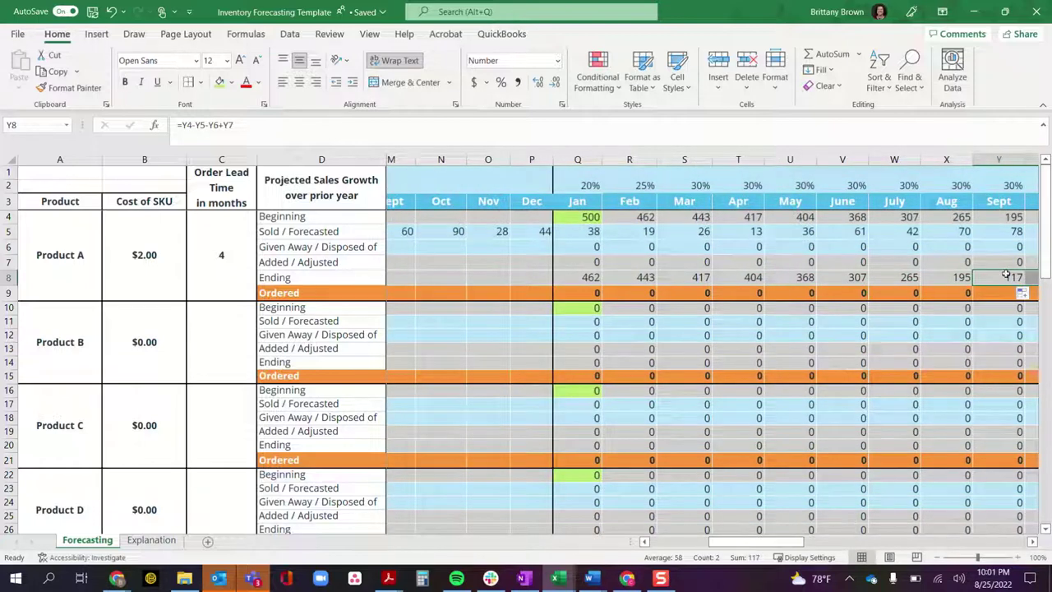
scroll(904, 395, "right", 2)
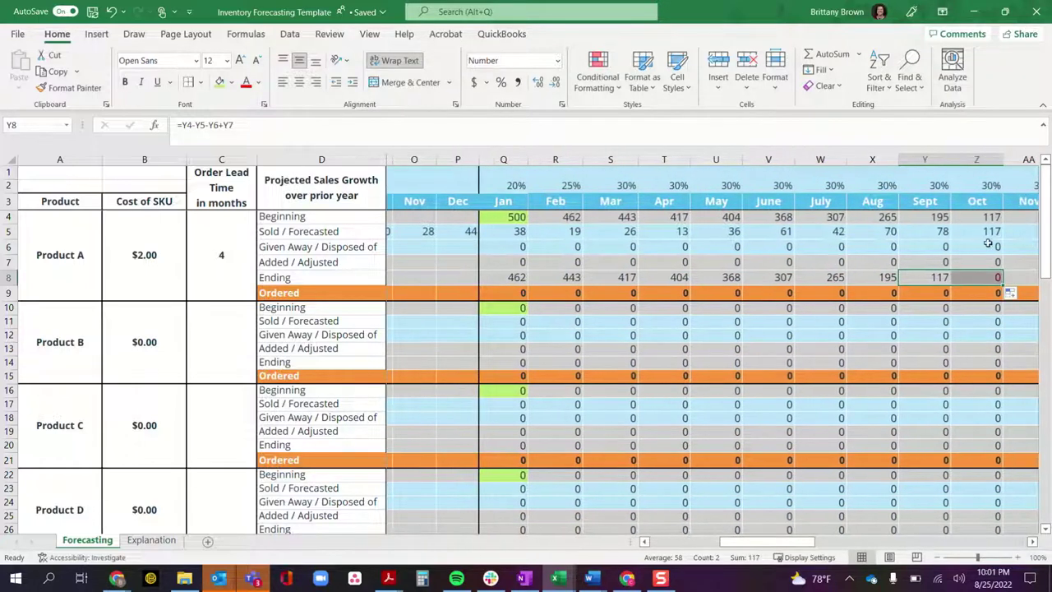
left_click(503, 233)
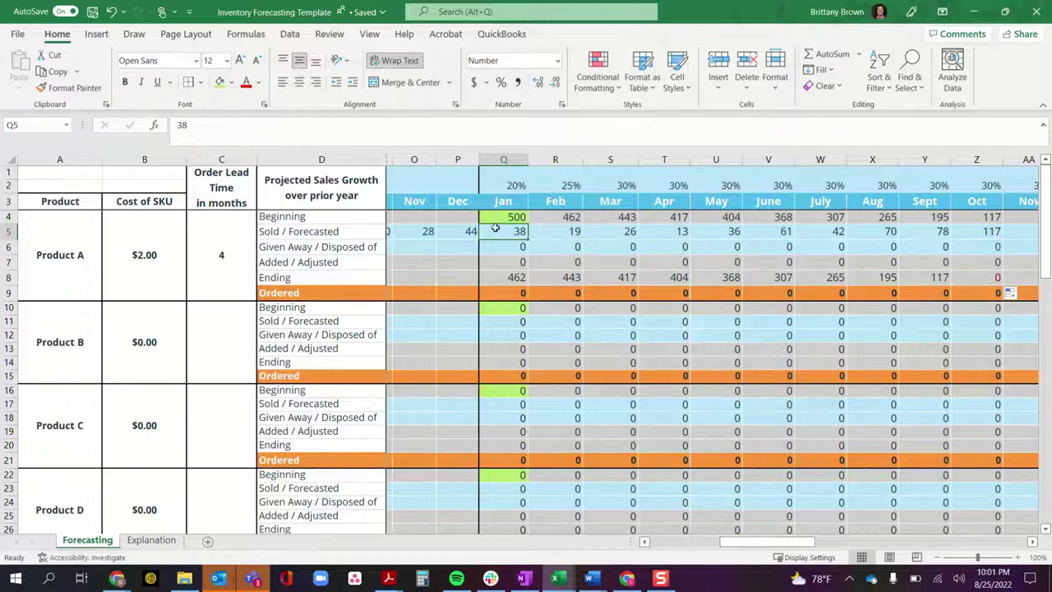
left_click(508, 248)
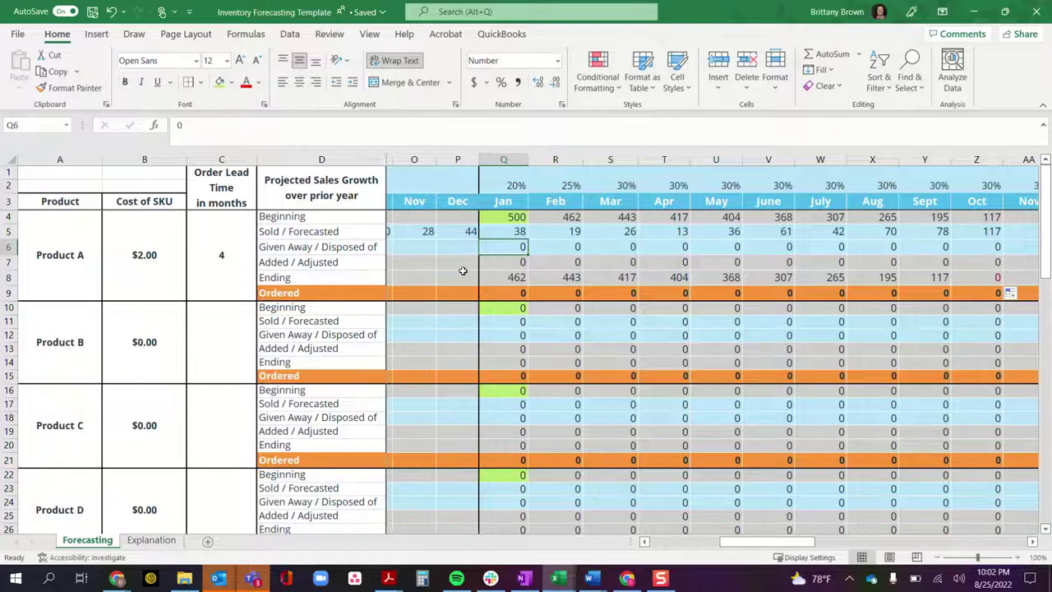
left_click(515, 262)
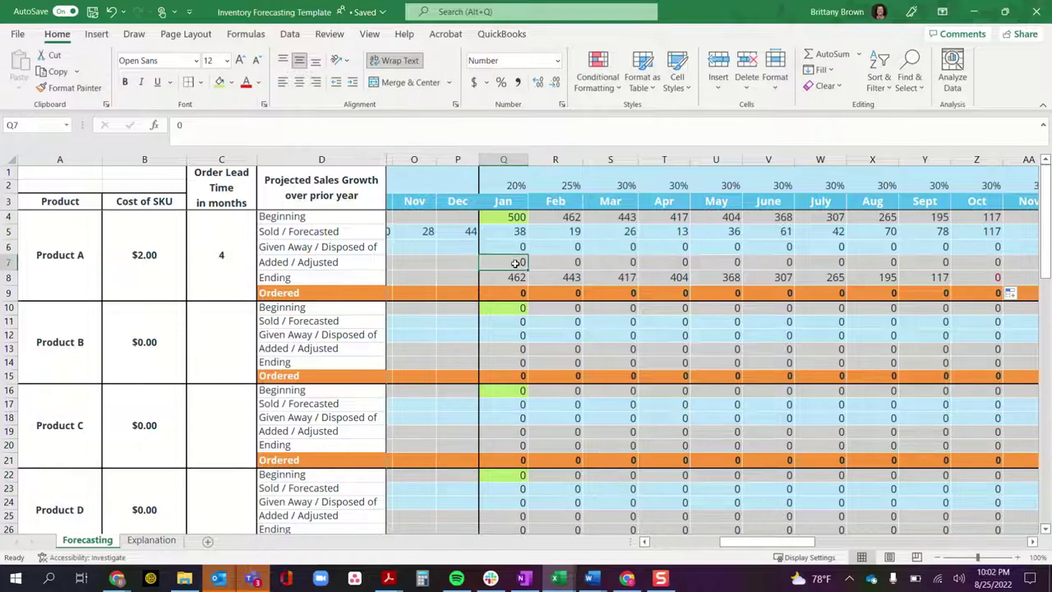
Compare Product A's order lead time with its forecasted ending inventory to identify the receiving month and the matching order month.
left_click(414, 293)
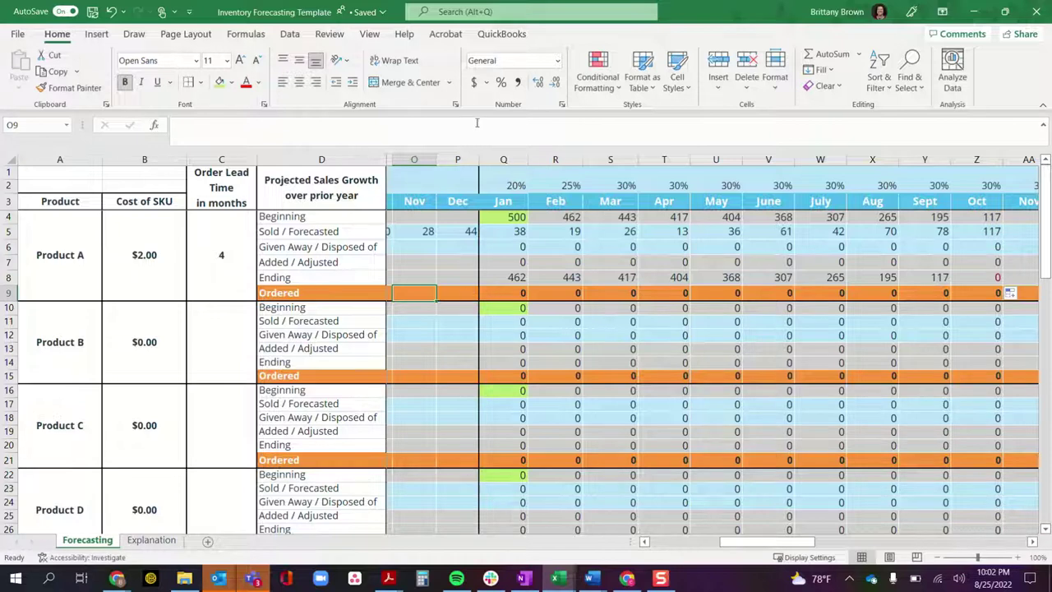
left_click(221, 245)
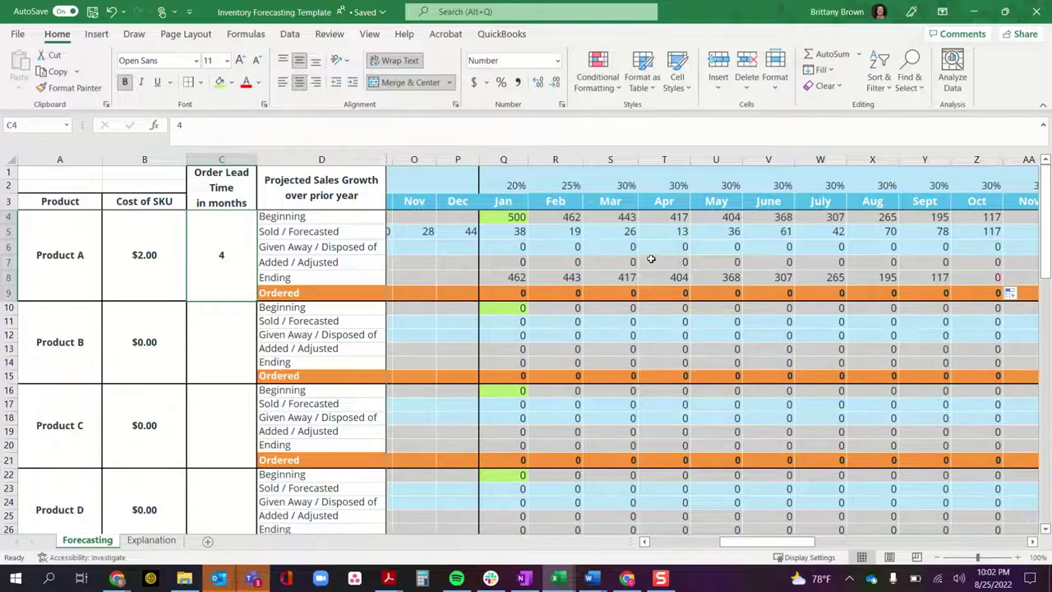
left_click_drag(760, 544, 779, 545)
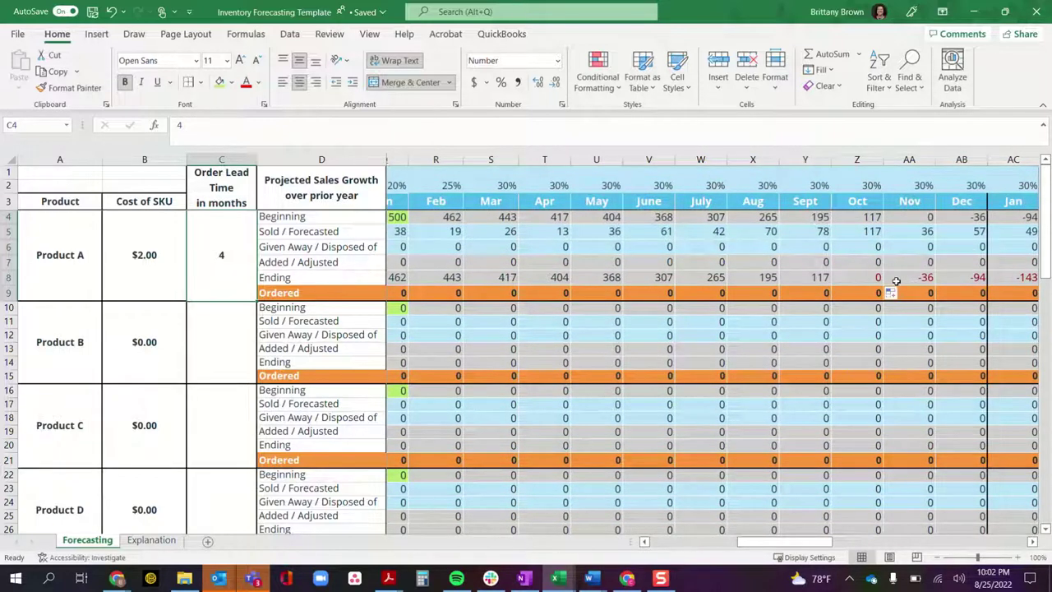
scroll(904, 275, "right", 1)
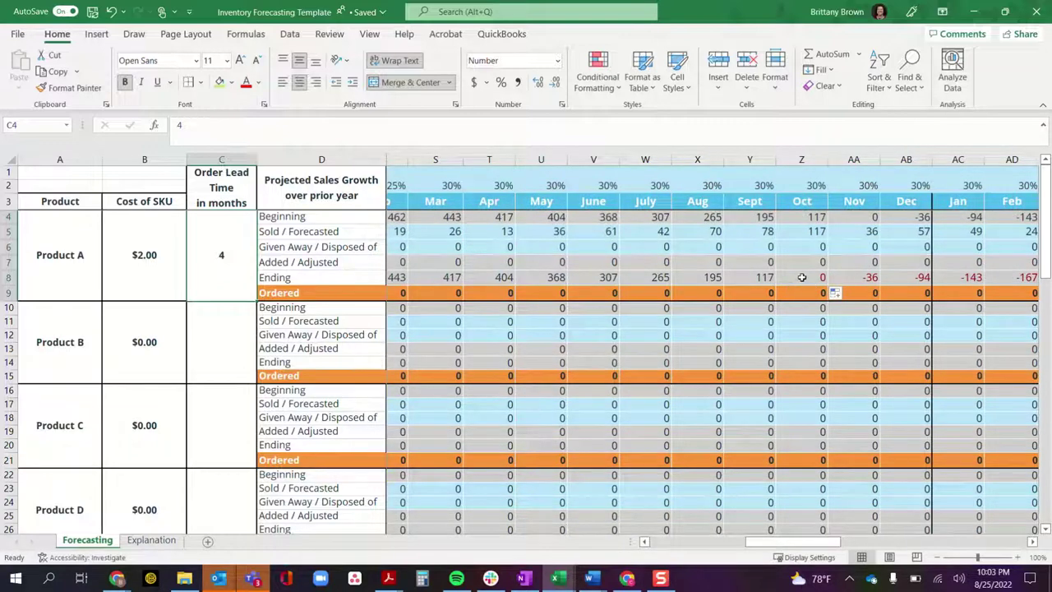
left_click(765, 261)
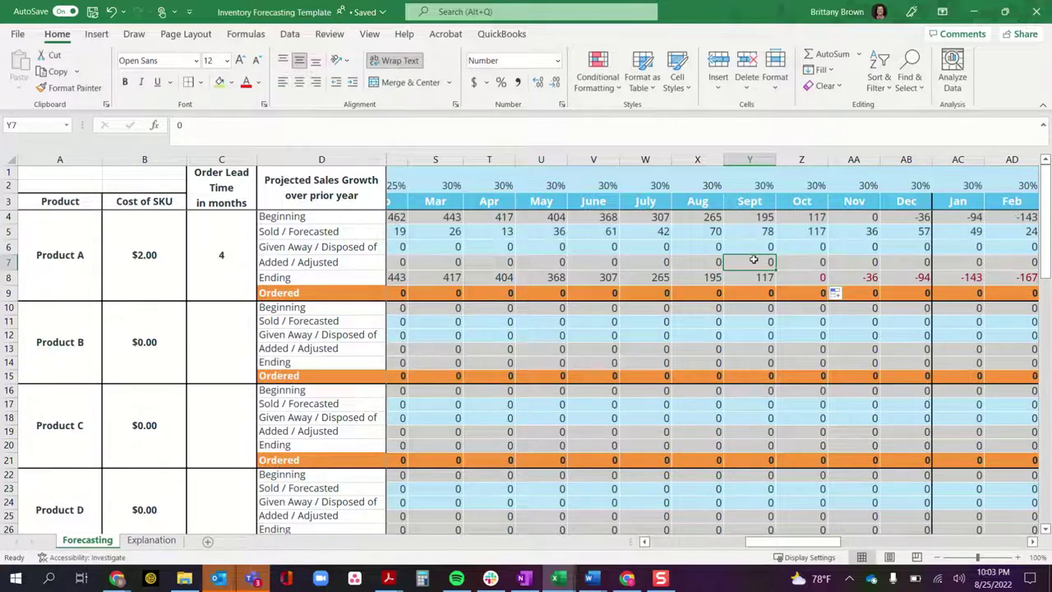
left_click(548, 262)
left_click(547, 293)
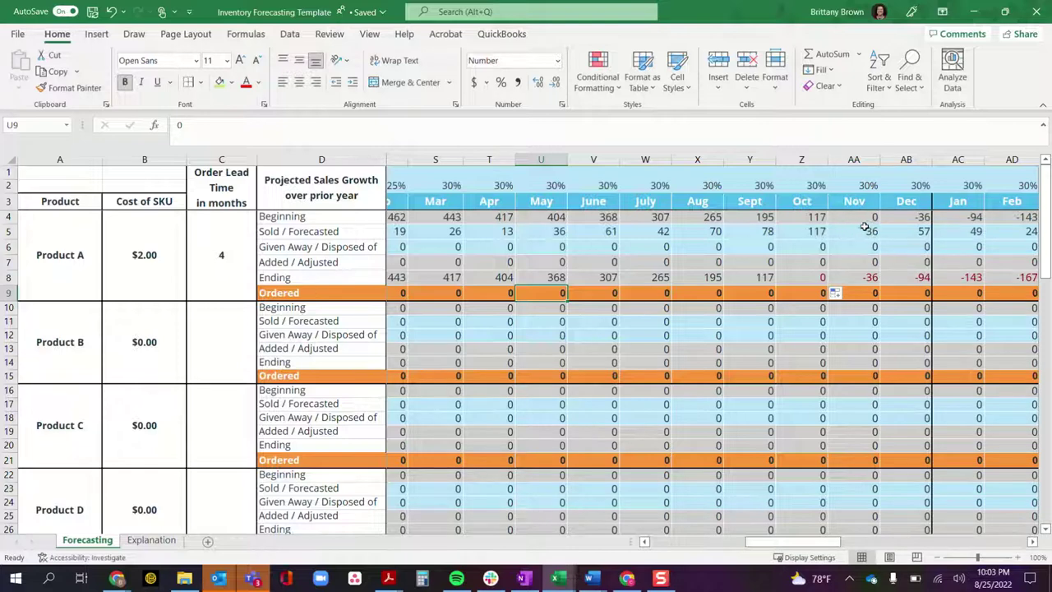
Total Product A's forecasted sales from November through March and enter 201 as its May Ordered quantity.
left_click_drag(859, 233, 1040, 239)
left_click_drag(789, 231, 691, 236)
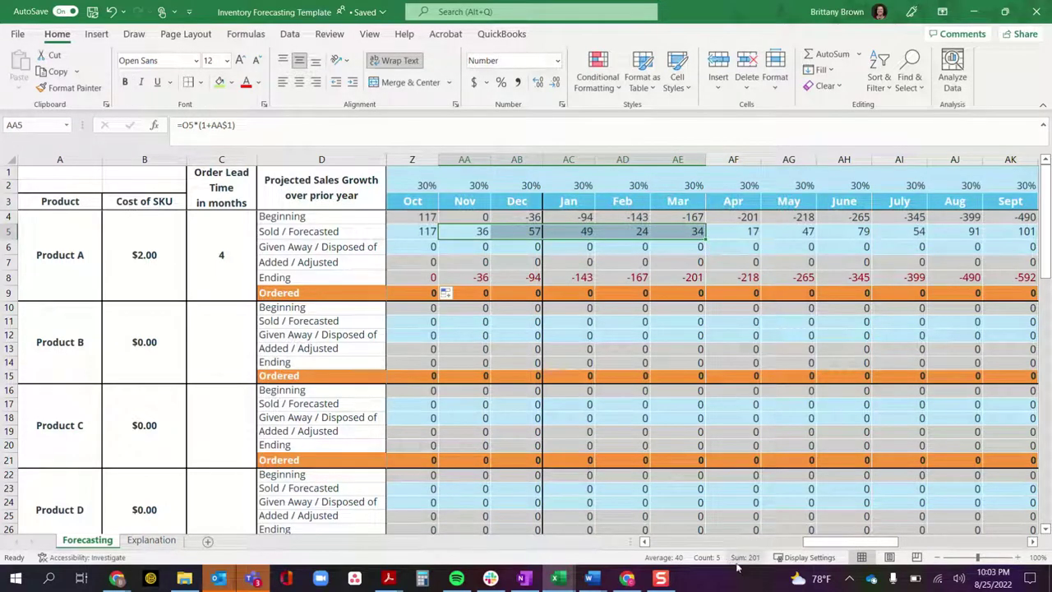
scroll(878, 547, "left", 5)
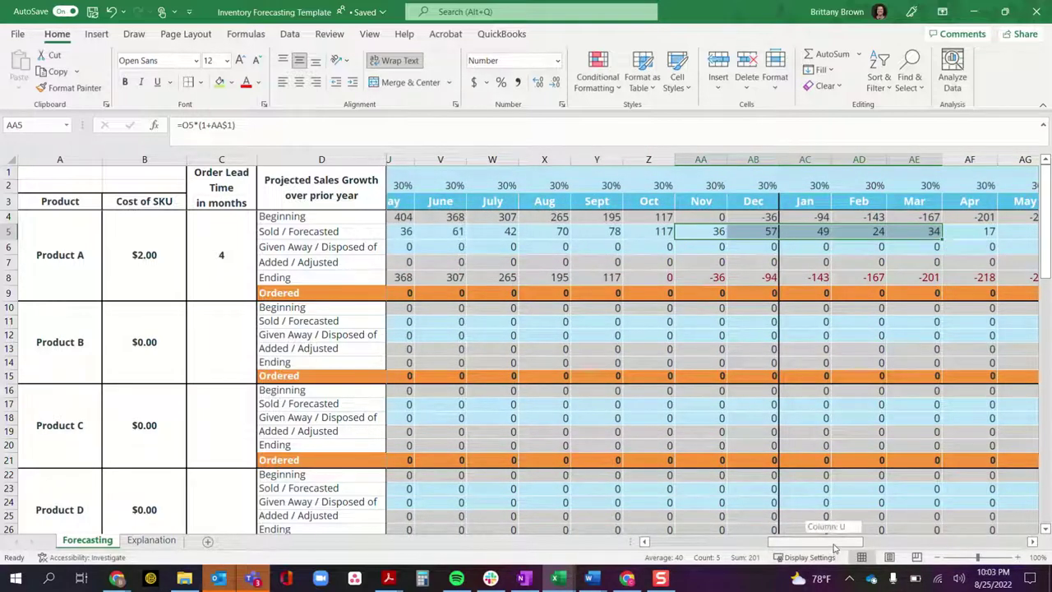
scroll(822, 535, "left", 1)
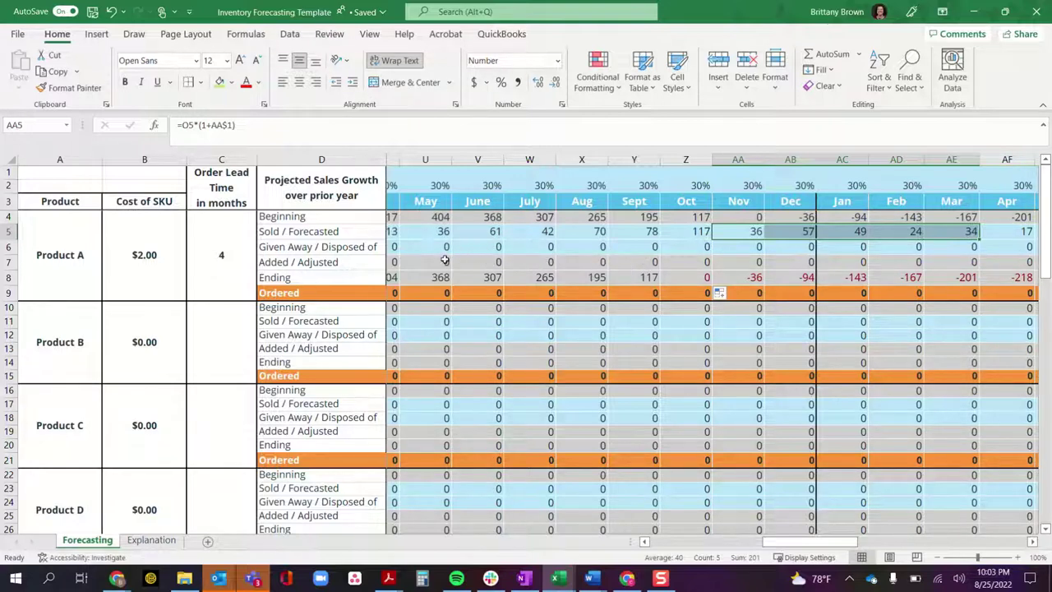
left_click(443, 307)
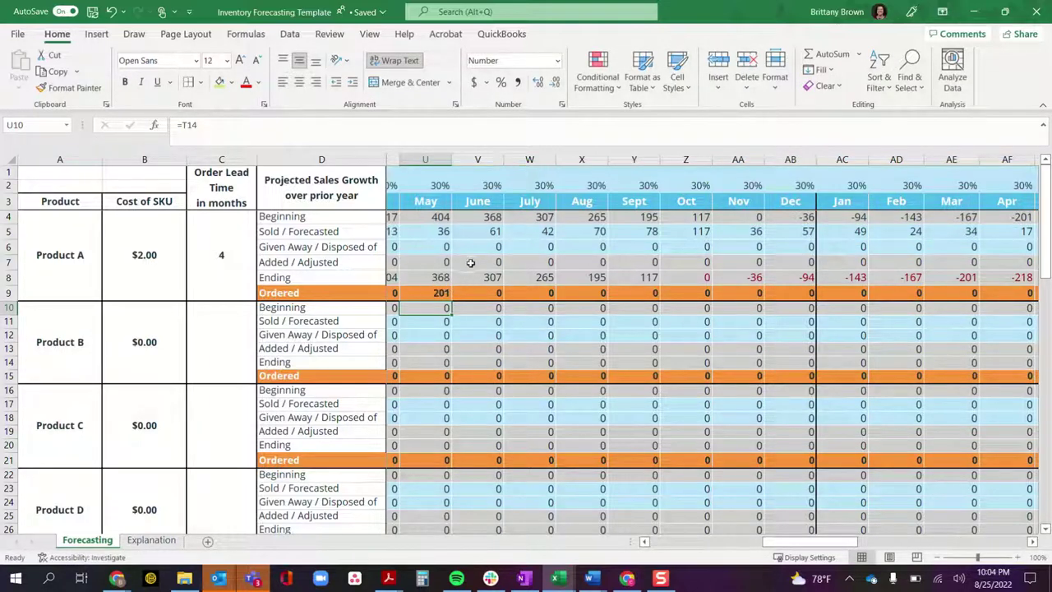
Set Product A's September Added / Adjusted quantity to 201.
left_click(642, 261)
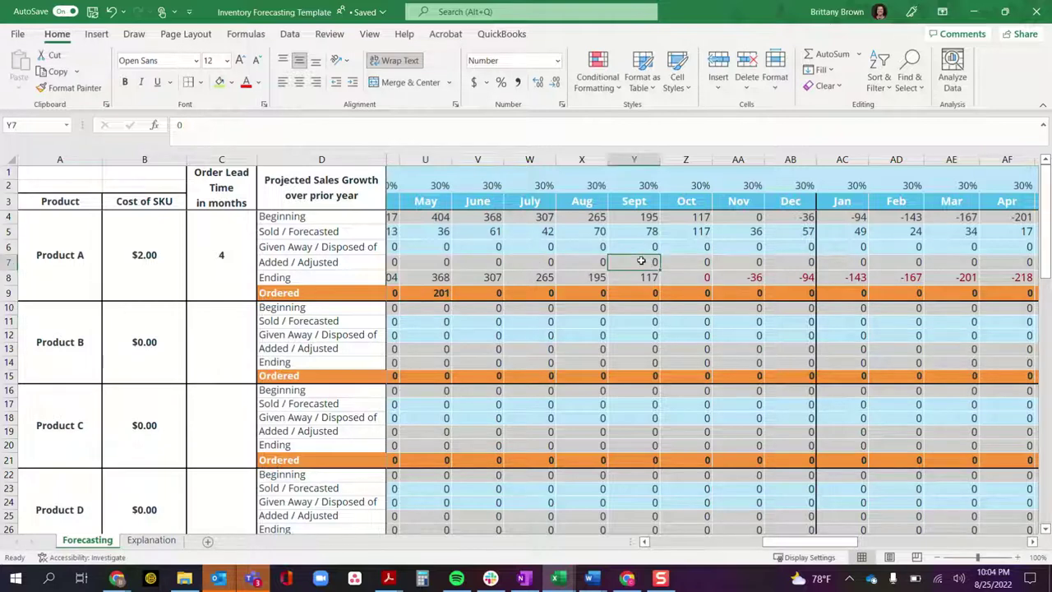
type("201")
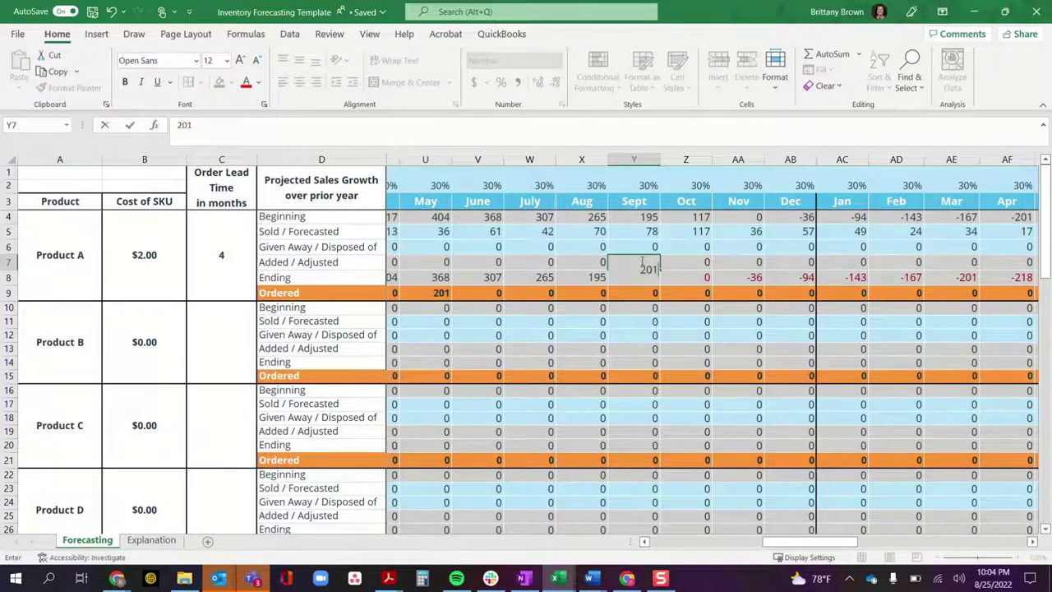
key("Return")
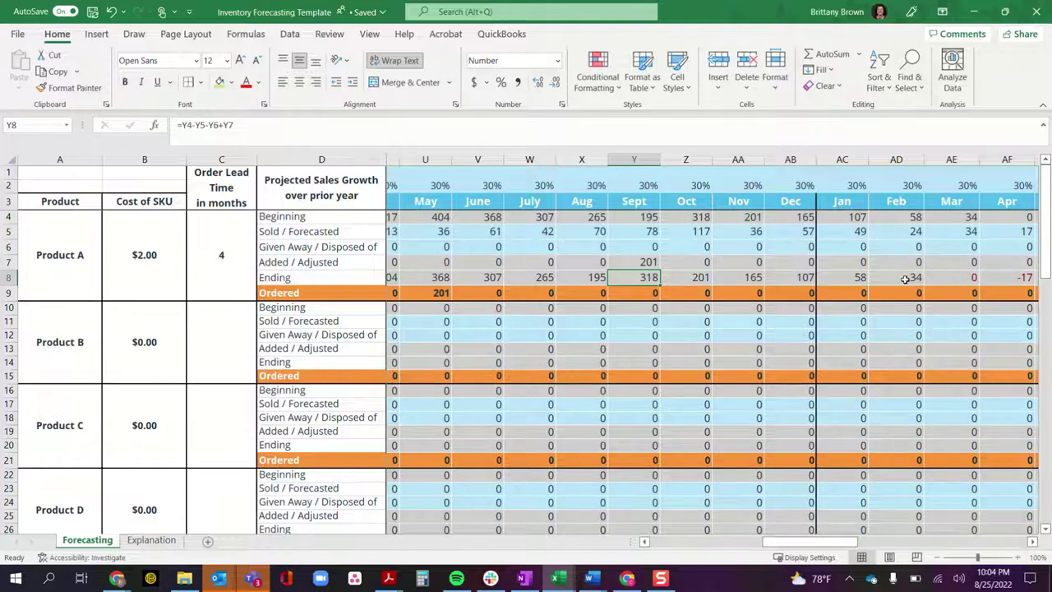
Review Product A's September beginning, sold, given away, adjusted and ending inventory entries.
left_click(700, 295)
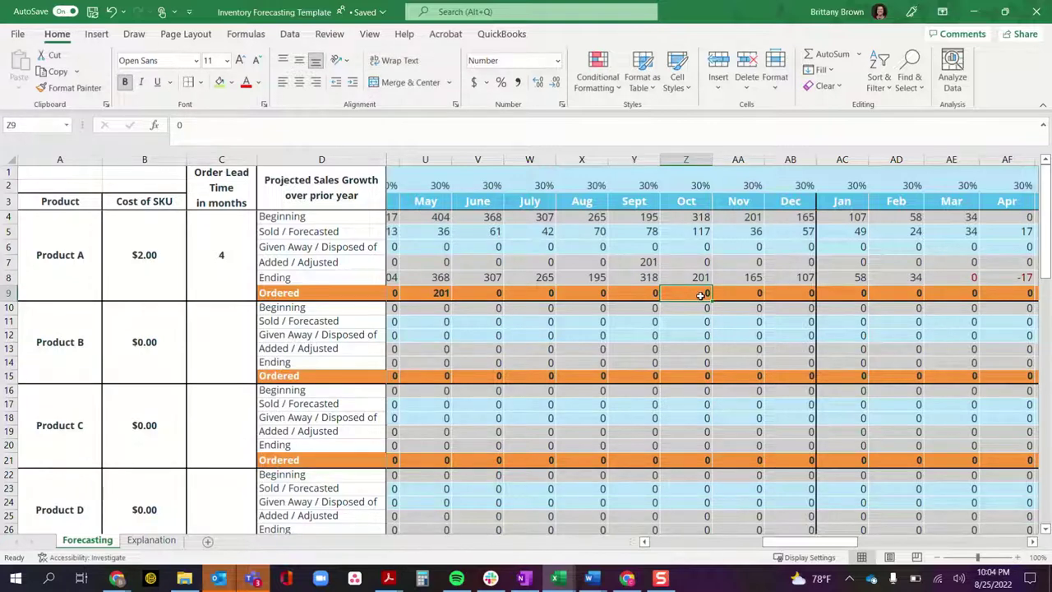
left_click_drag(813, 543, 794, 542)
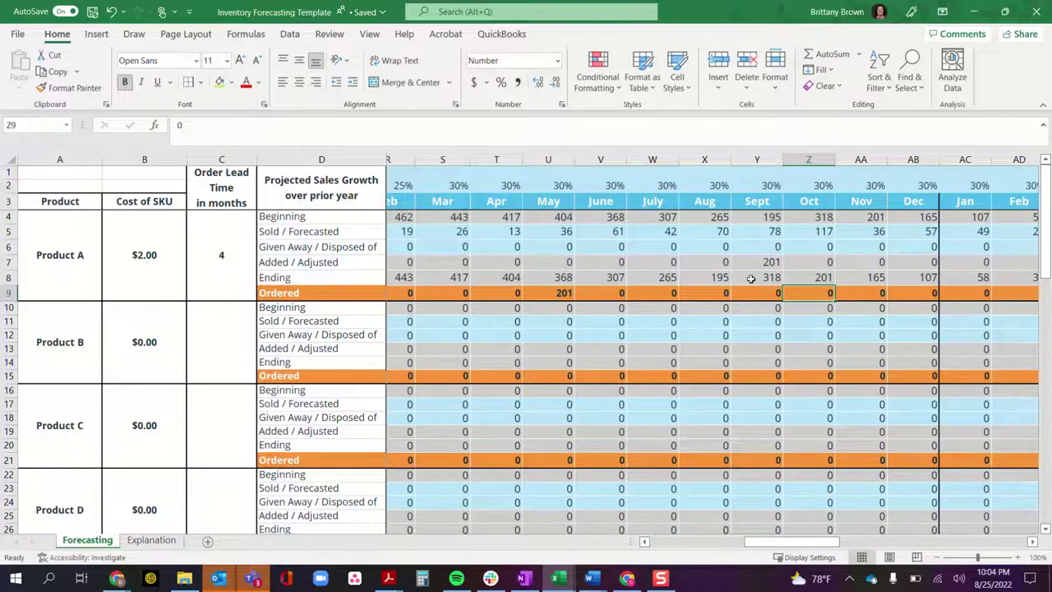
left_click(774, 217)
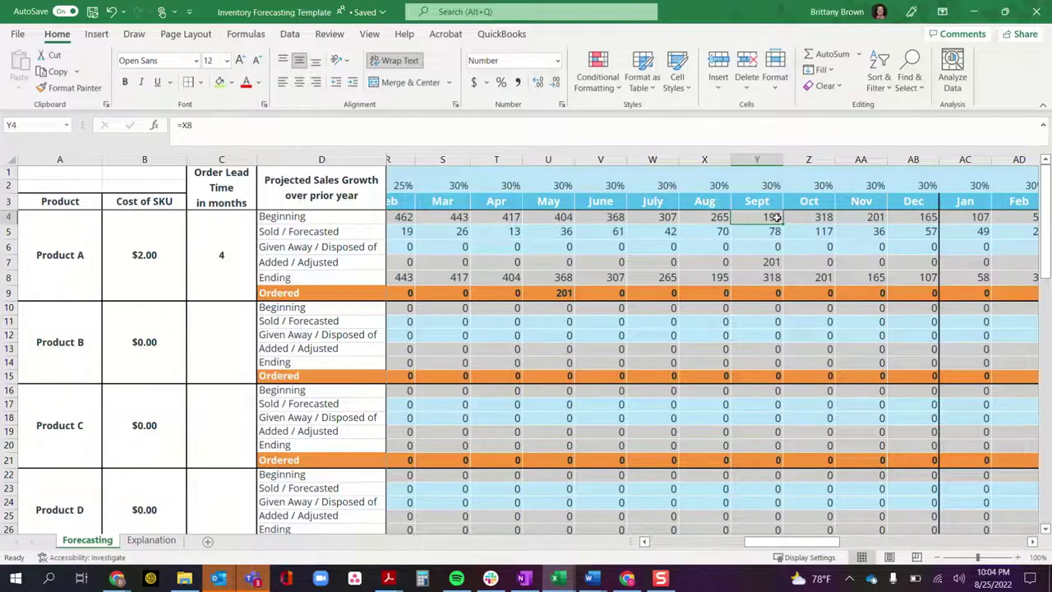
left_click(771, 232)
left_click(769, 248)
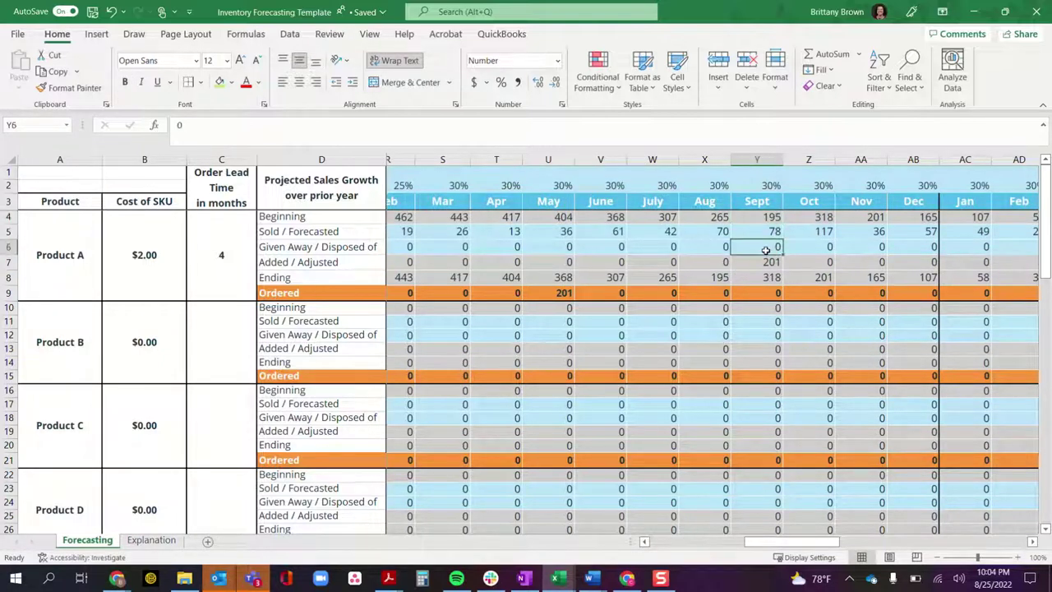
left_click(773, 261)
left_click(772, 278)
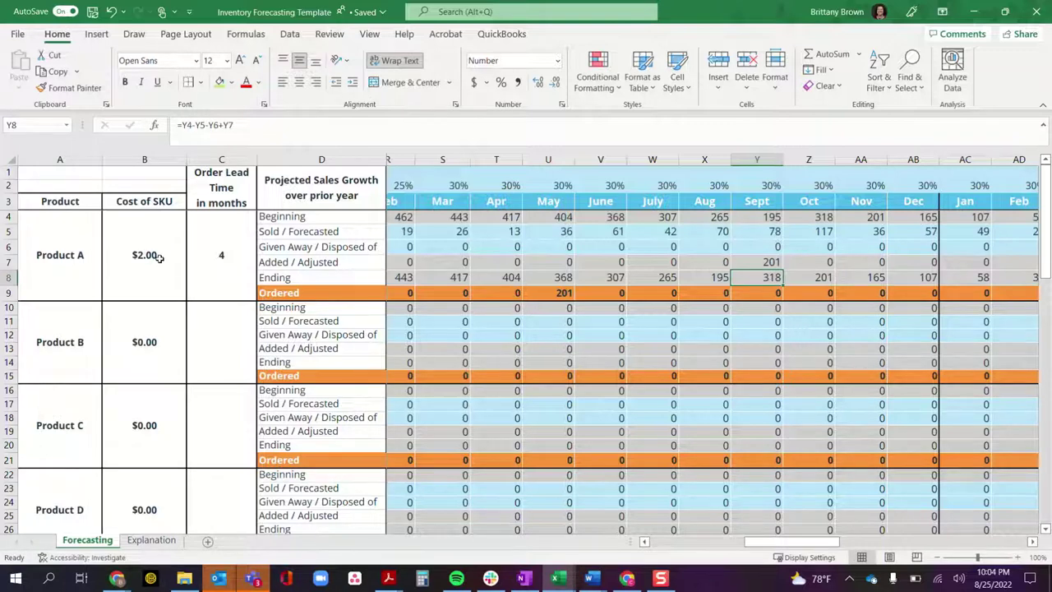
Examine the cost of Product A's May order and the payment rows in the cost summary beneath the product blocks.
scroll(160, 258, "down", 1)
scroll(247, 296, "up", 1)
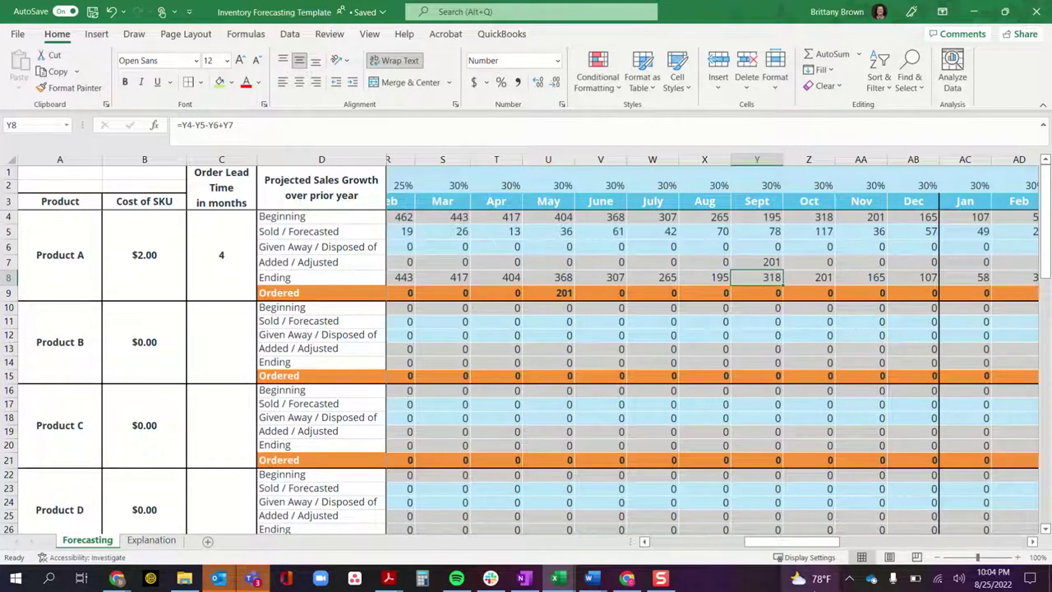
scroll(794, 485, "down", 10)
scroll(794, 480, "down", 5)
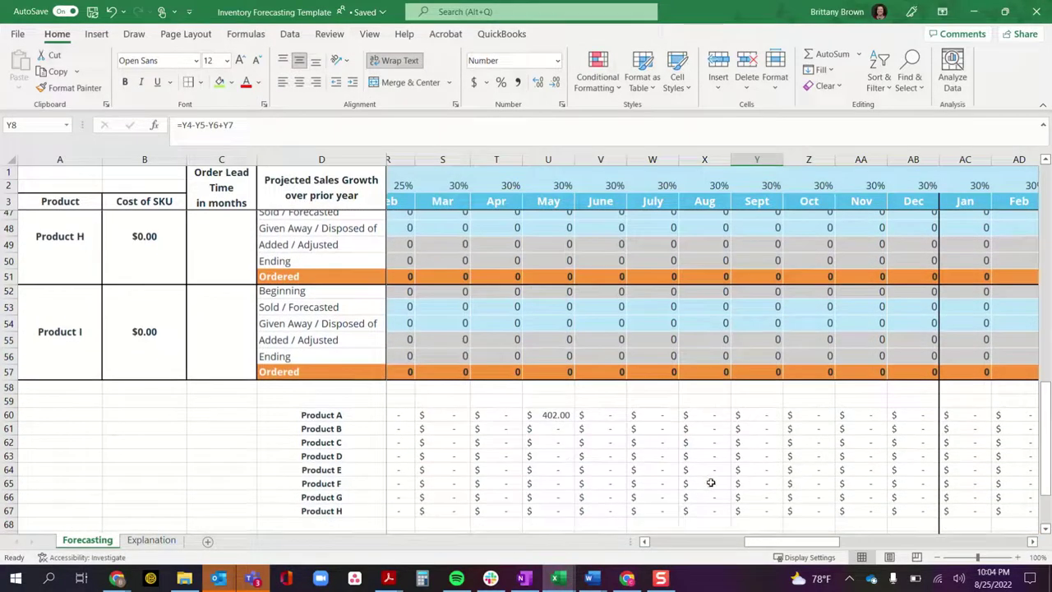
left_click_drag(751, 541, 729, 542)
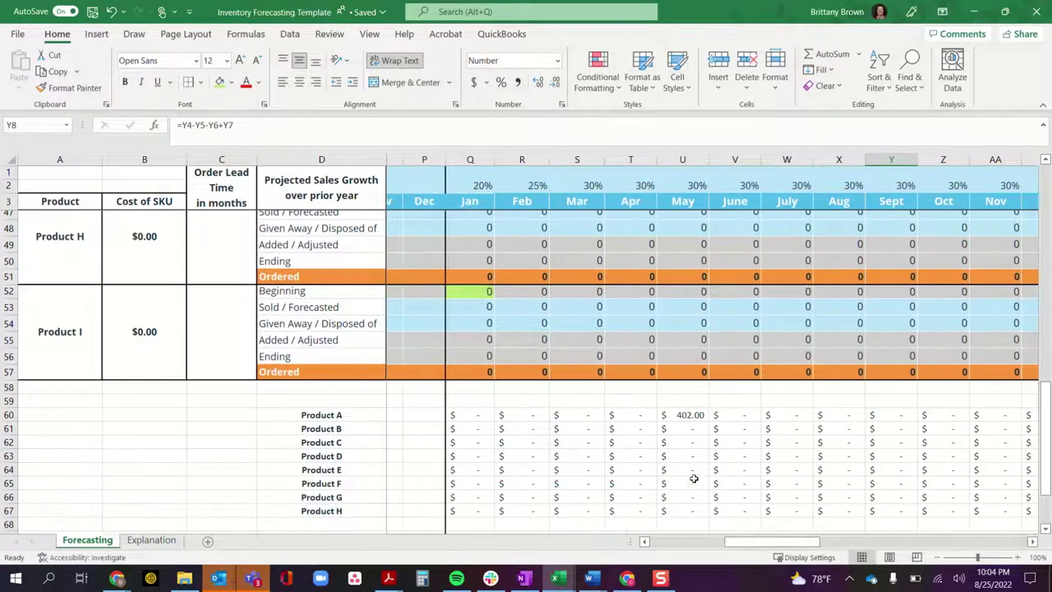
scroll(714, 503, "up", 12)
scroll(700, 411, "up", 3)
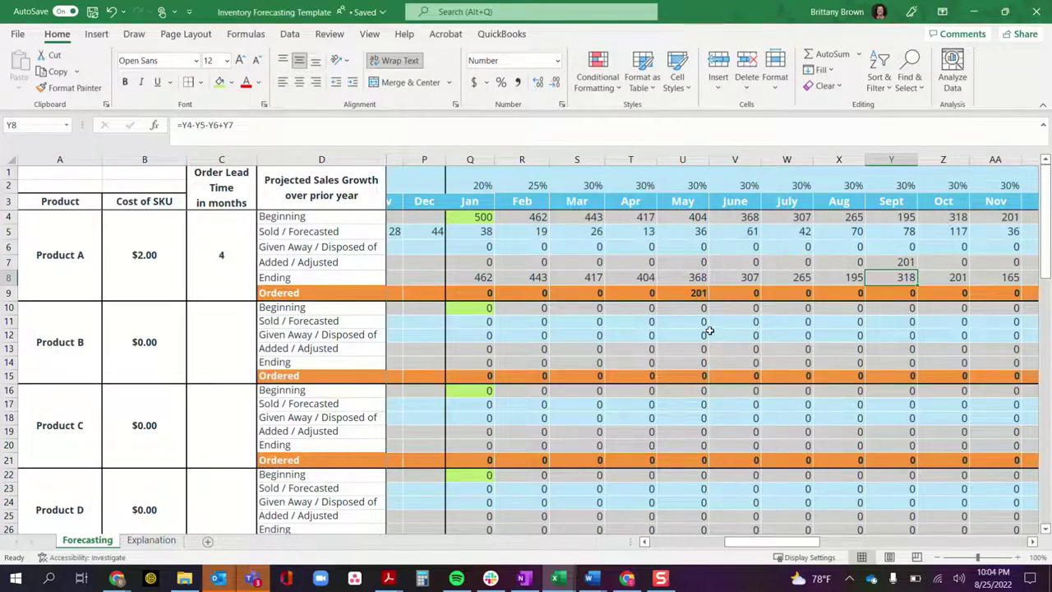
scroll(718, 332, "down", 14)
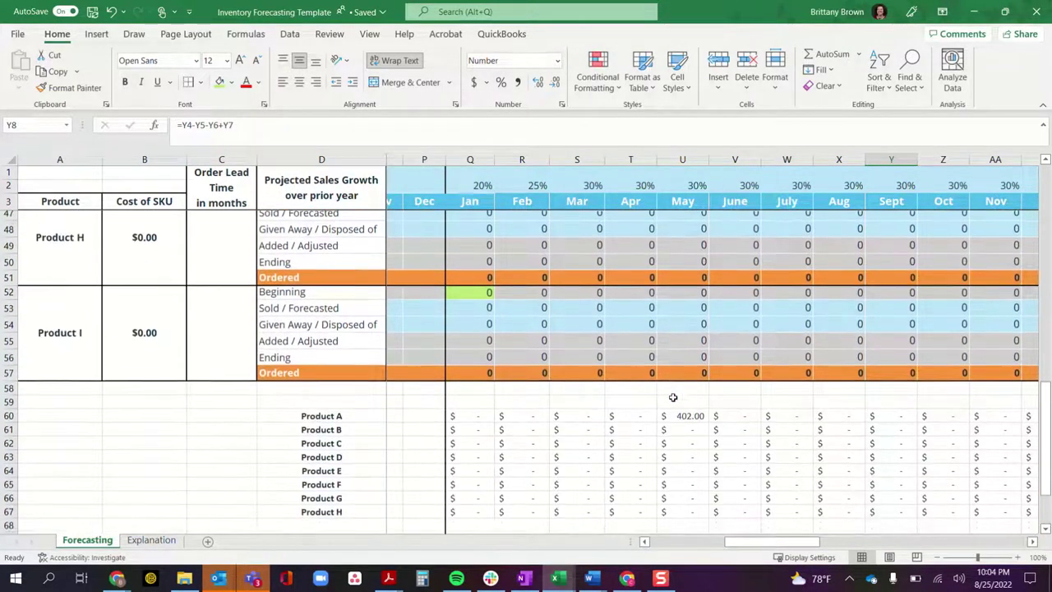
scroll(672, 397, "down", 1)
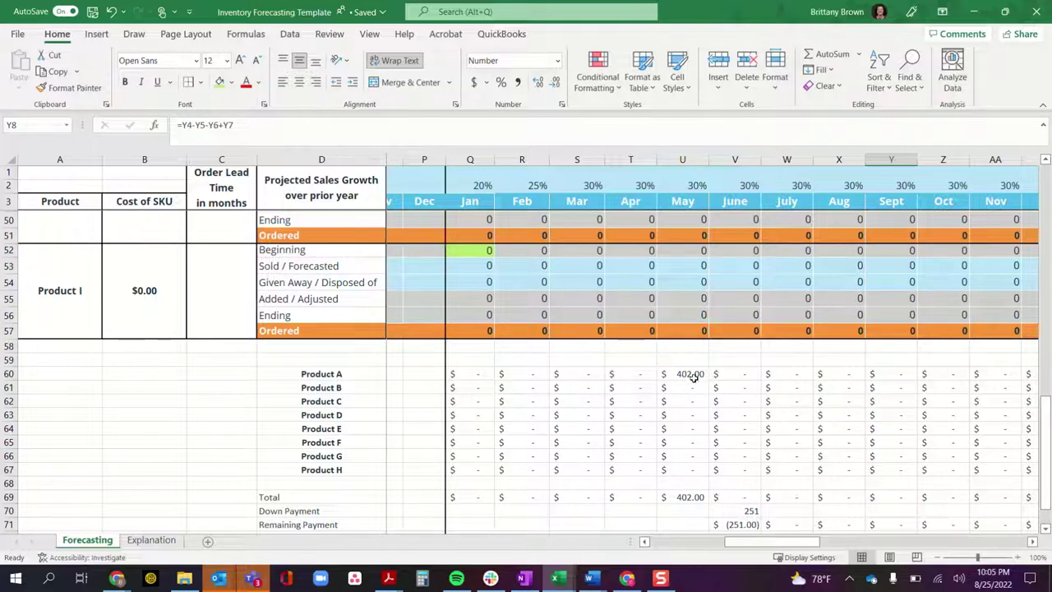
scroll(707, 485, "down", 1)
scroll(703, 473, "down", 1)
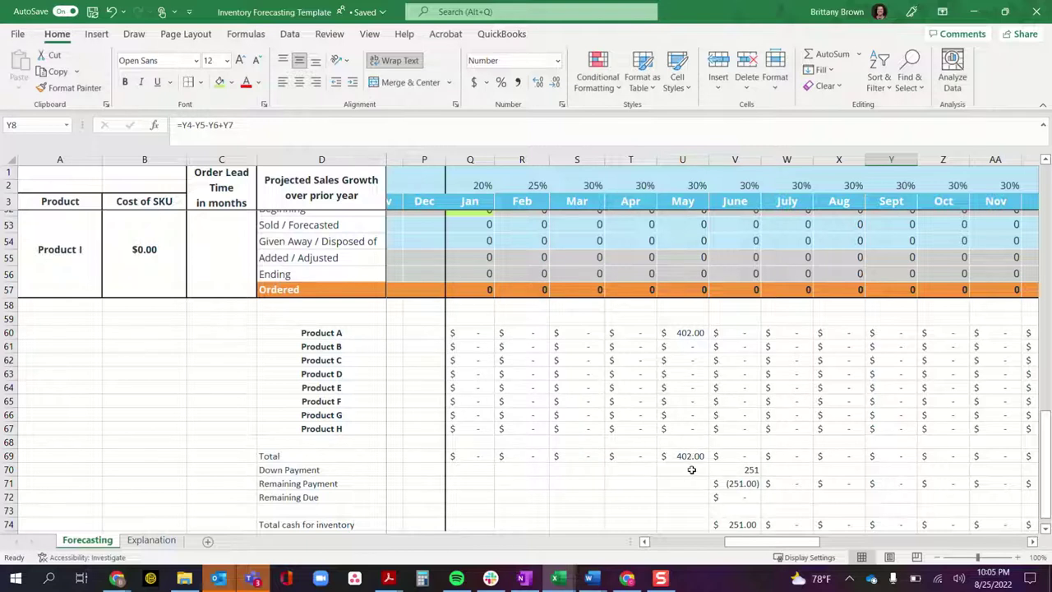
Clear the June Down Payment amount in the cost summary.
left_click(692, 469)
left_click(746, 470)
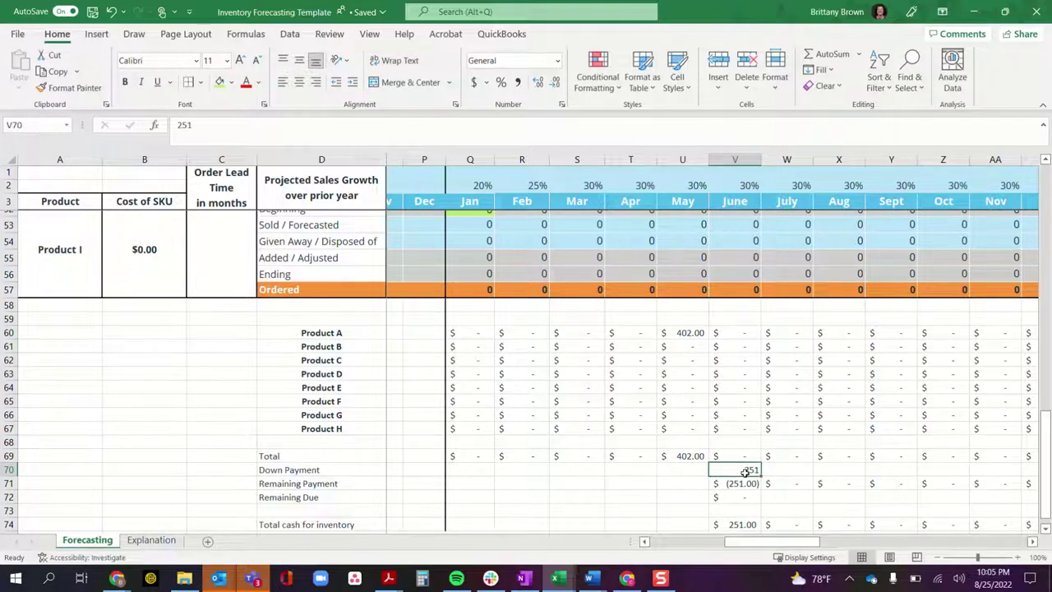
key("Delete")
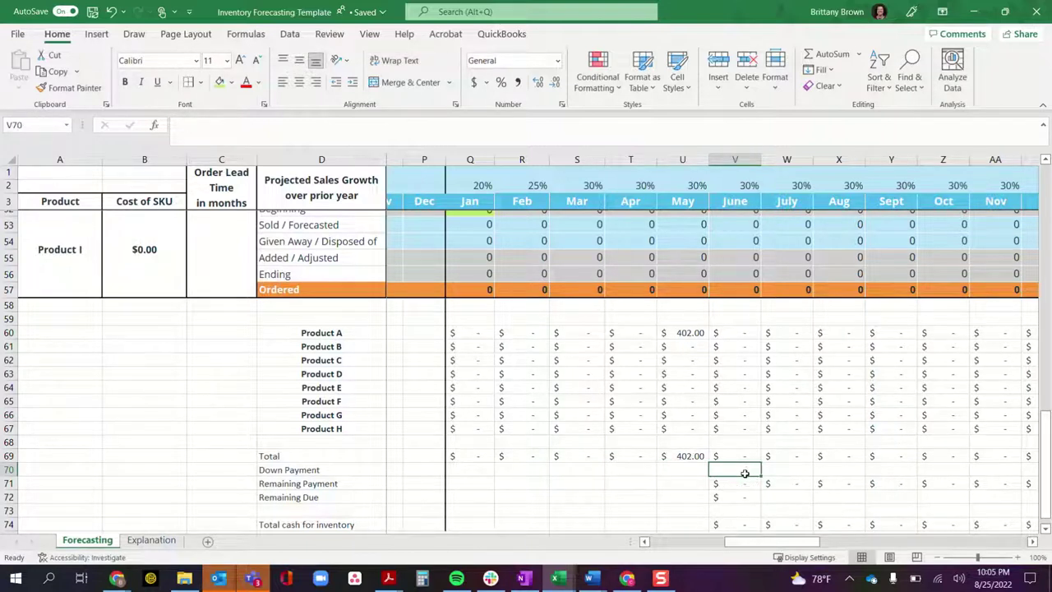
Enter 251.00 as the May Down Payment and apply the Accounting number format to it.
left_click(688, 470)
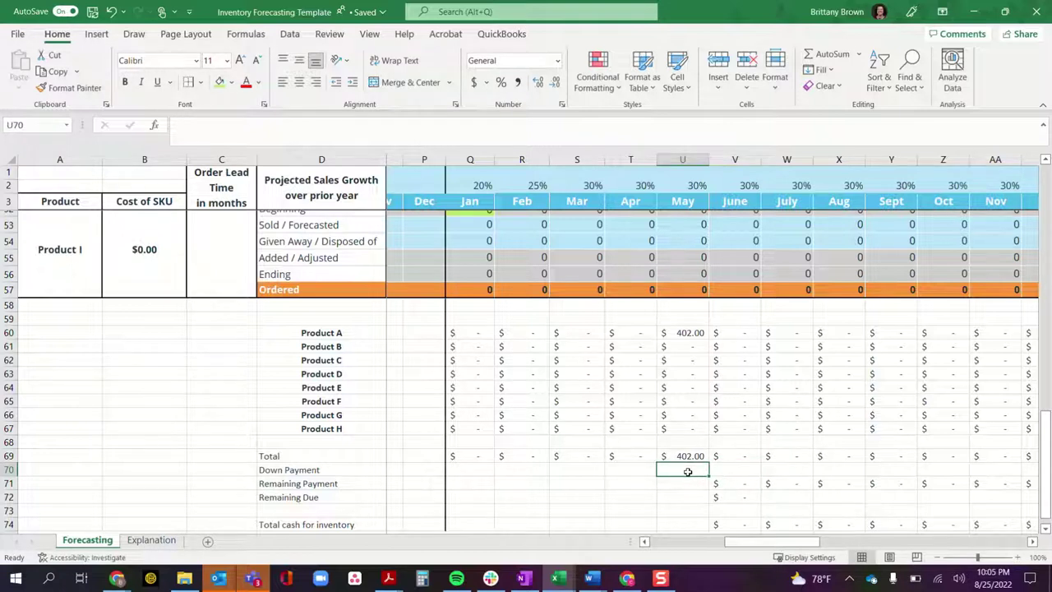
type("25")
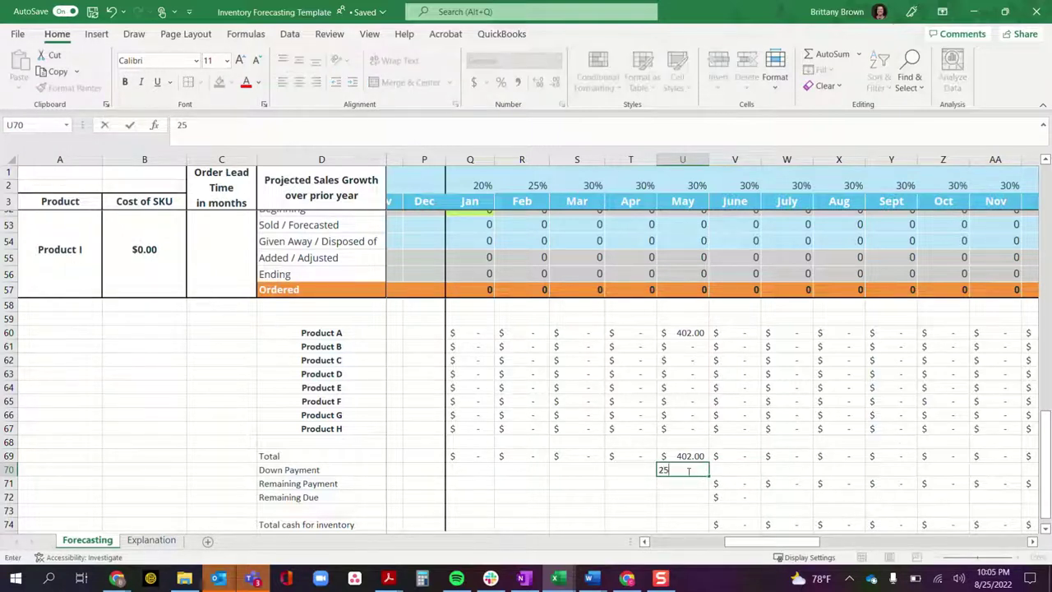
type("1.00")
key("Return")
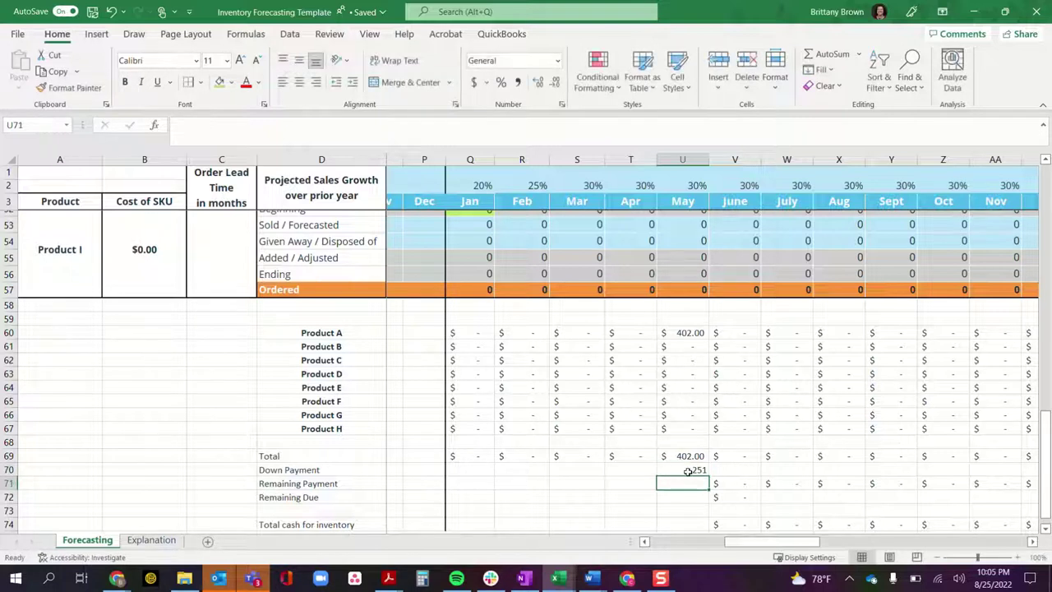
left_click(694, 470)
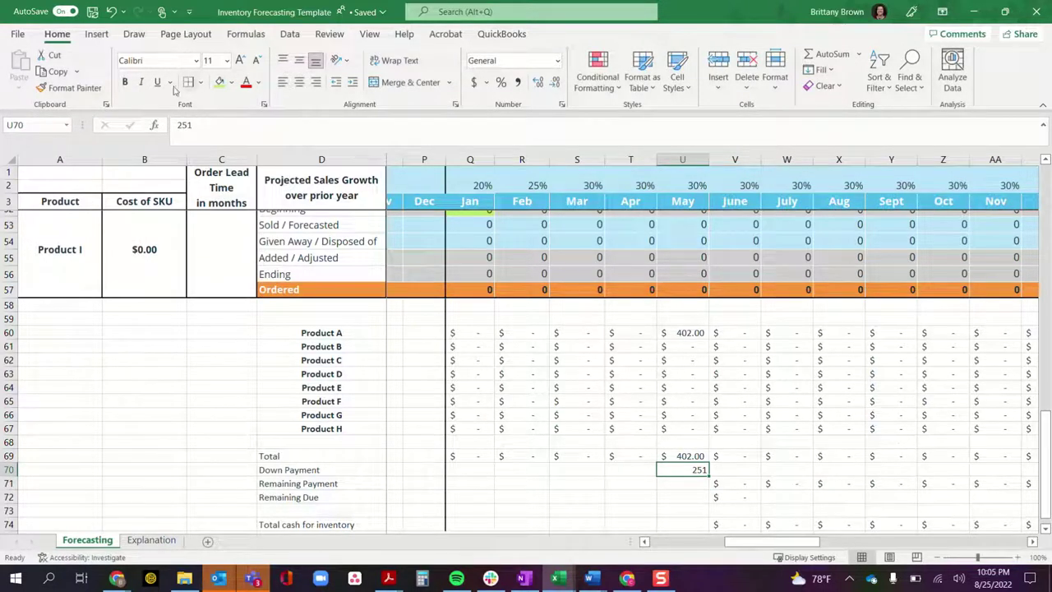
left_click(471, 83)
Fill June's Remaining Payment through Total cash for inventory formulas back to January, and clear the Remaining Due cells from January to May.
scroll(680, 470, "down", 1)
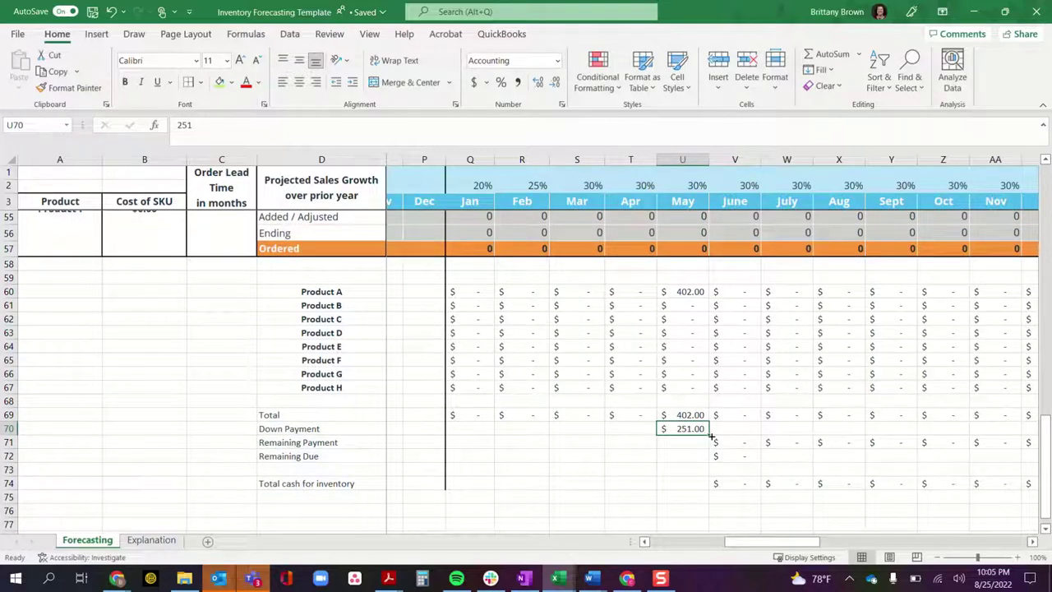
left_click_drag(747, 447, 465, 484)
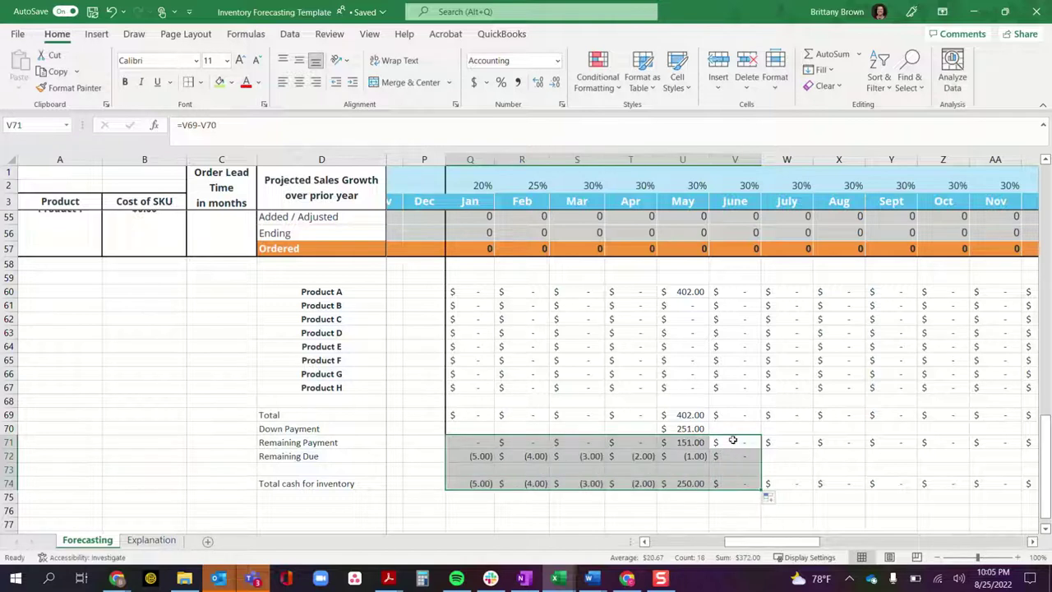
left_click_drag(689, 456, 491, 455)
key("Delete")
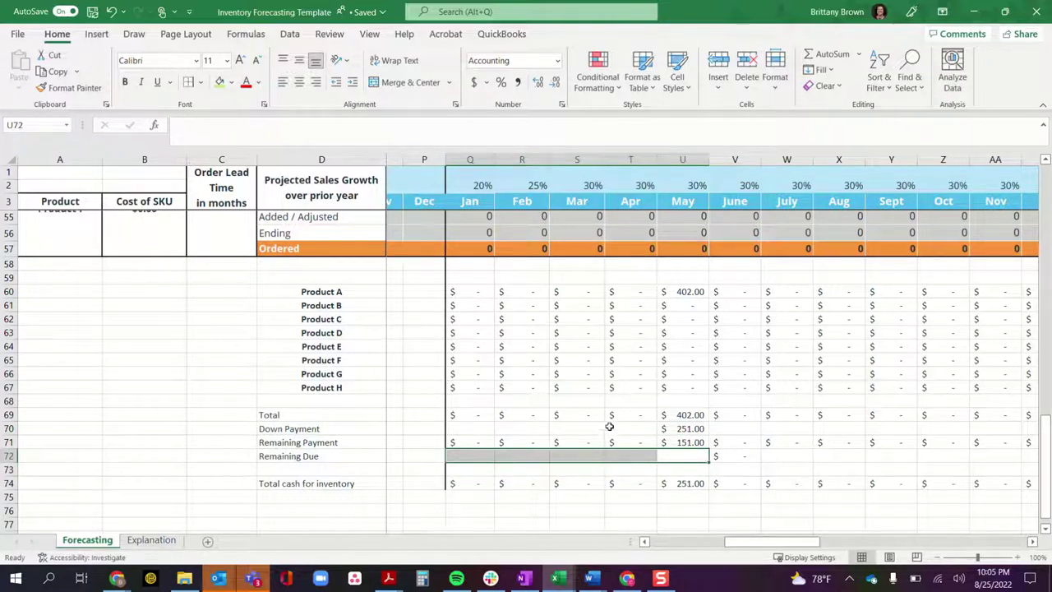
Set the May Down Payment to 201.00.
left_click(689, 428)
type("201.00")
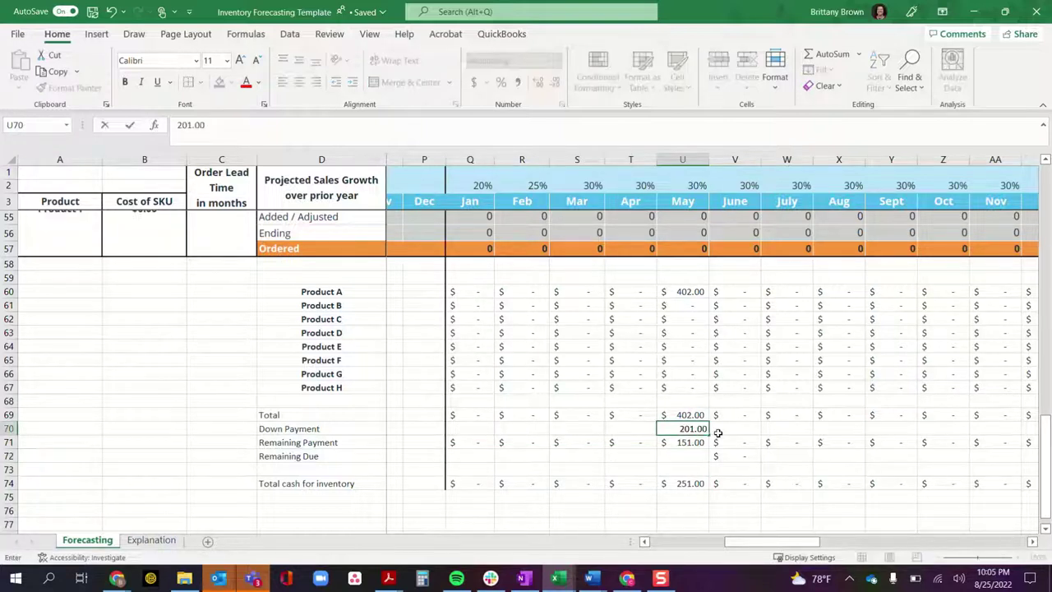
key("Return")
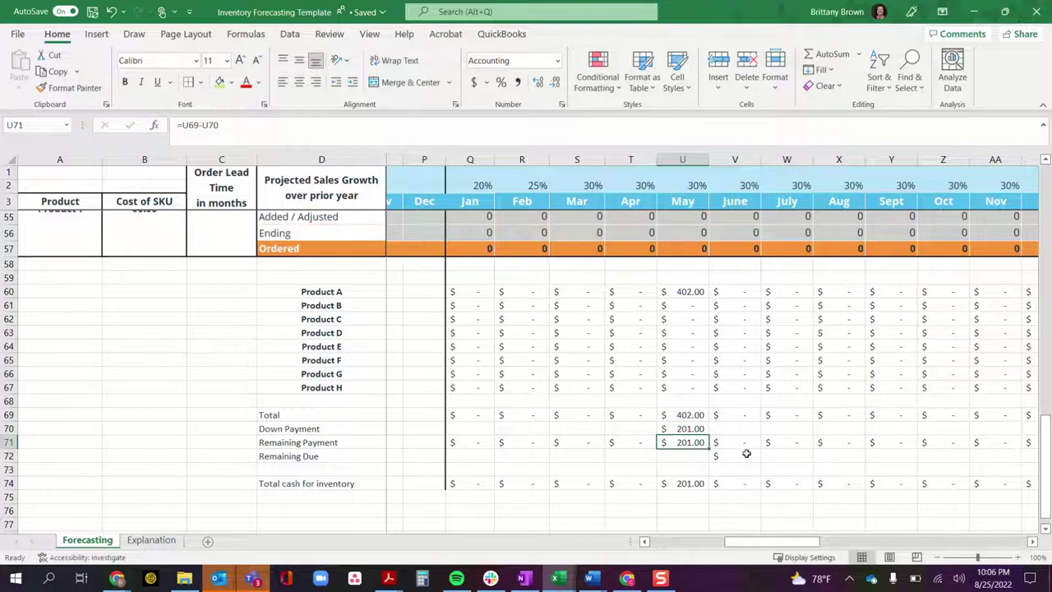
Enter 201 as the Remaining Due for September in the cost summary.
left_click(879, 454)
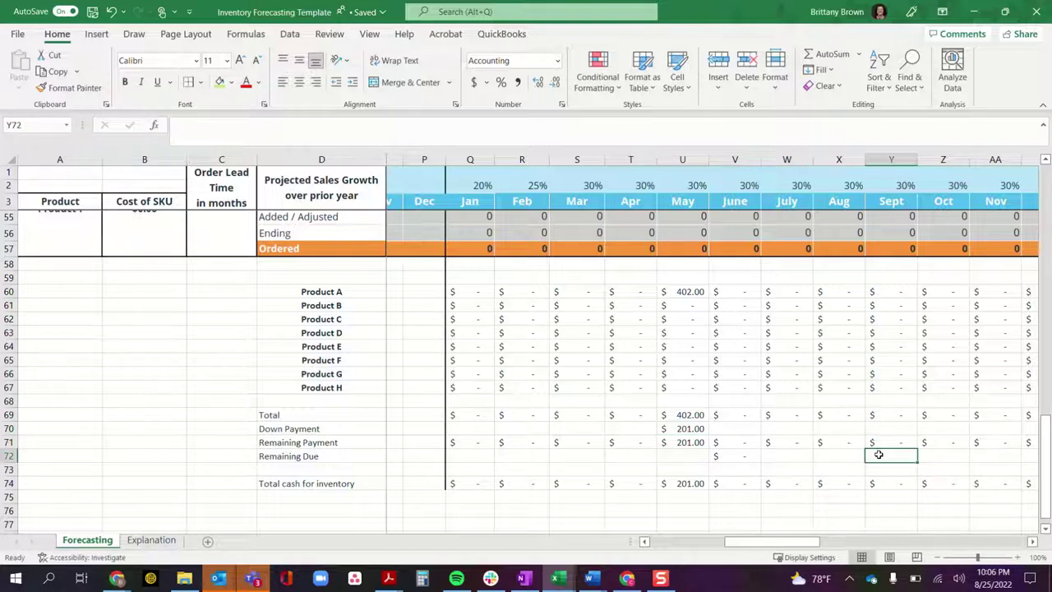
type("201")
key("Return")
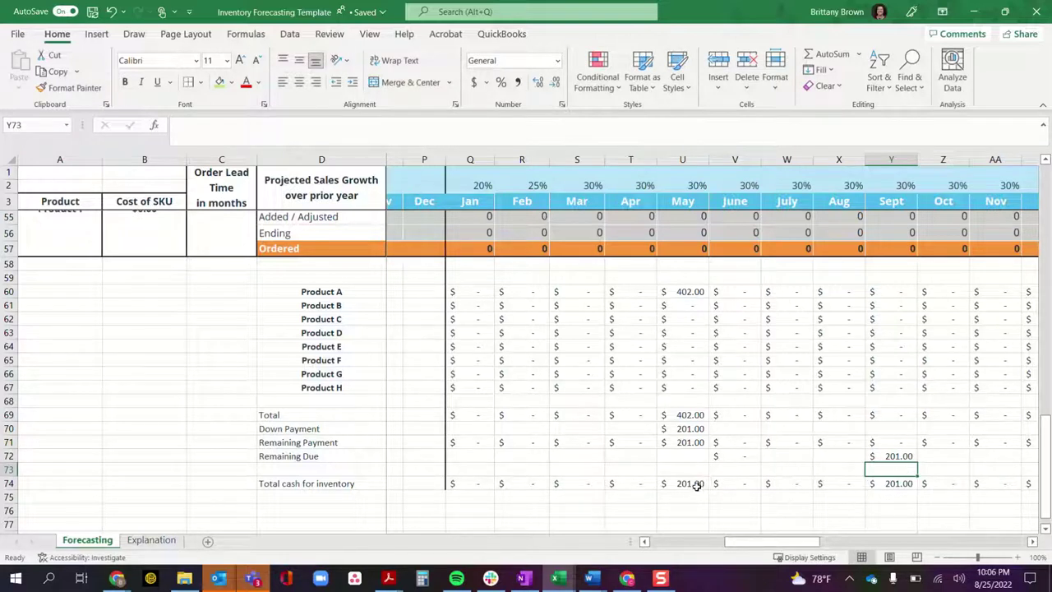
left_click(893, 454)
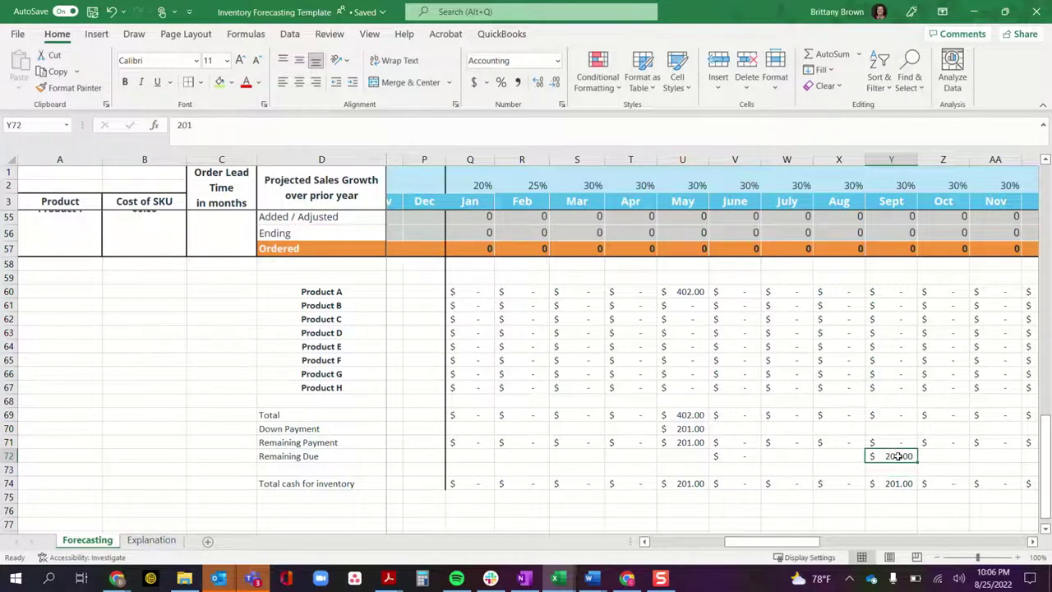
left_click(894, 413)
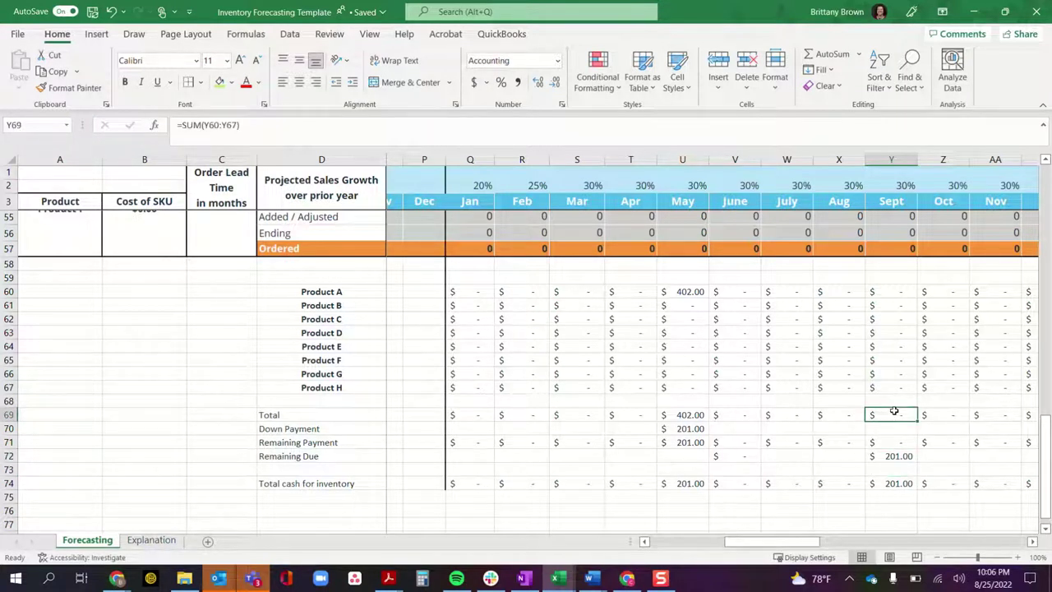